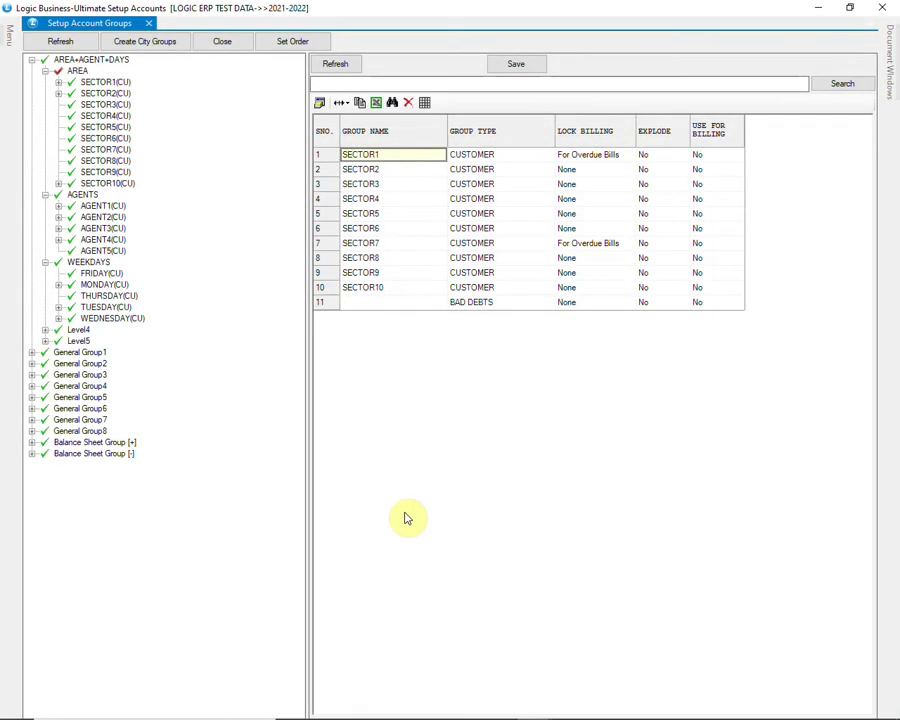
# Check that SECTOR1's row has Lock Billing enabled for overdue bills
pyautogui.press('Tab')
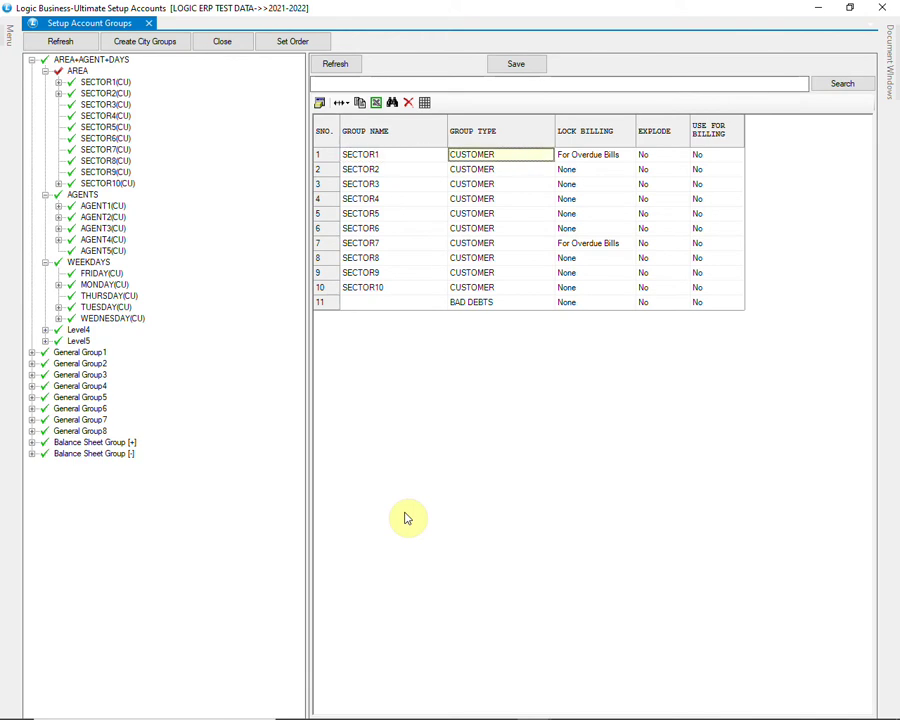
pyautogui.press('Tab')
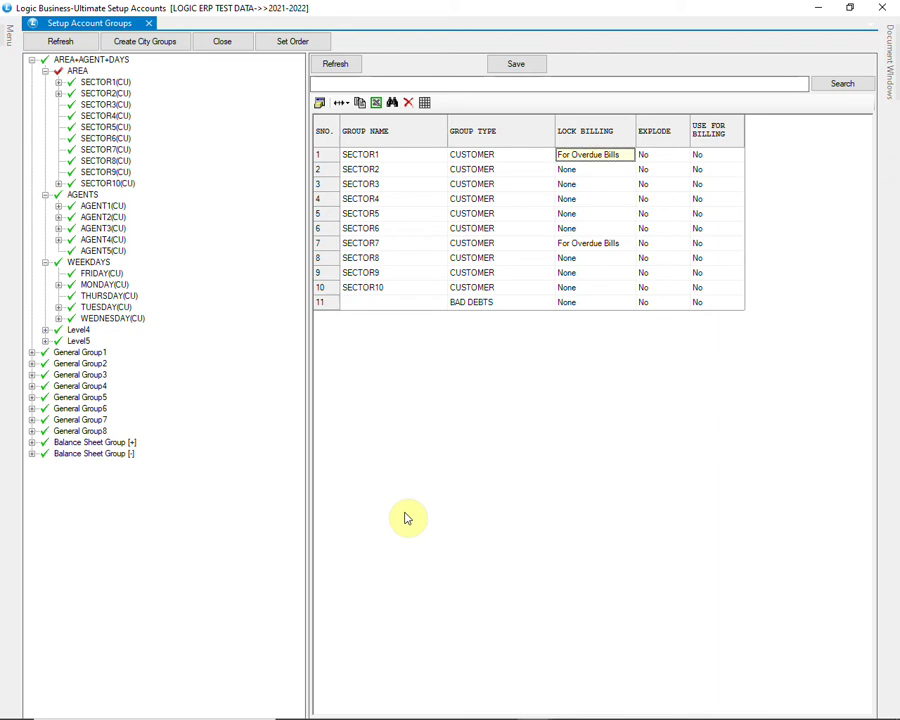
pyautogui.press('Tab')
pyautogui.press('Tab')
pyautogui.press('Tab')
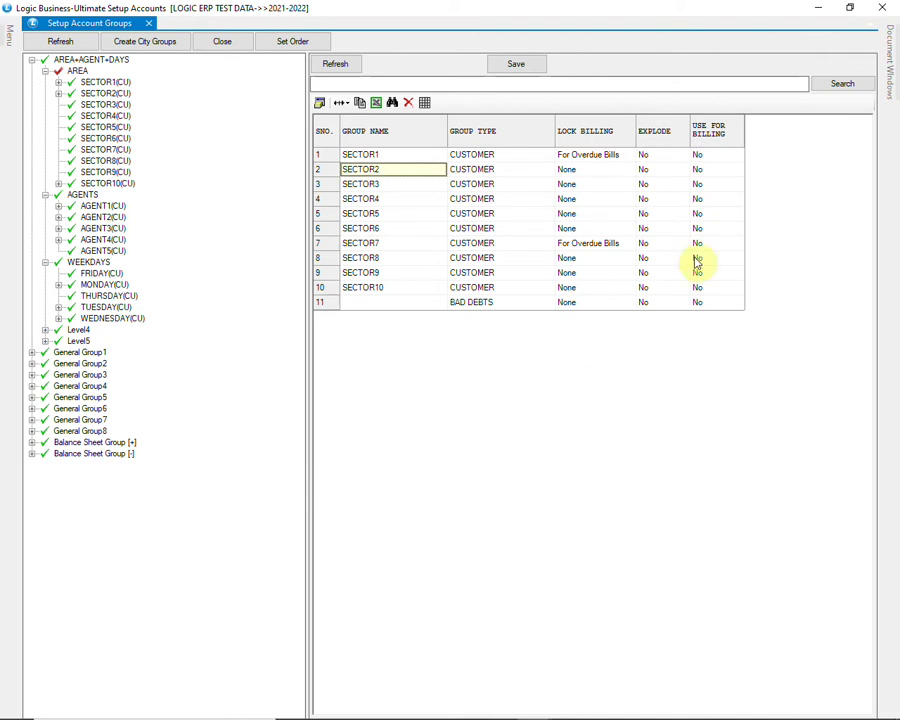
# Close the account groups setup and open a new Sale Bill from Billing
pyautogui.click(822, 18)
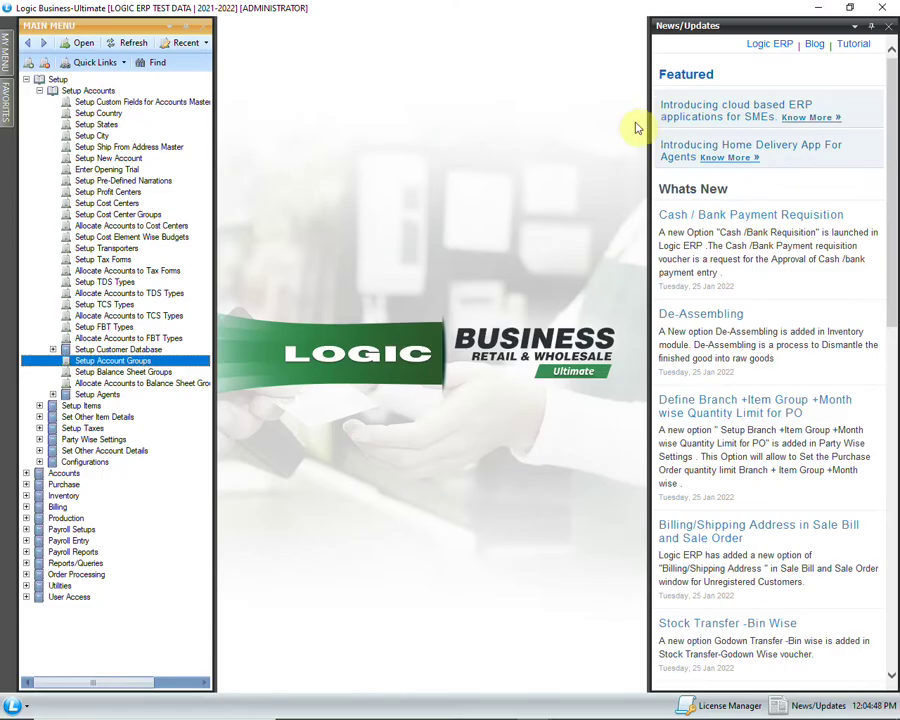
pyautogui.click(27, 507)
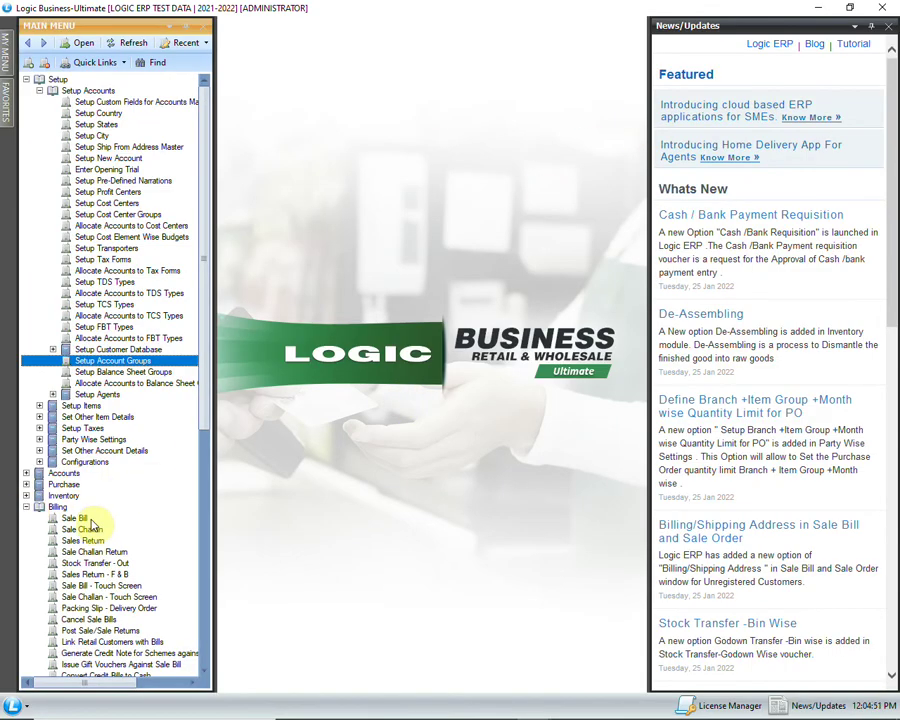
pyautogui.click(98, 519)
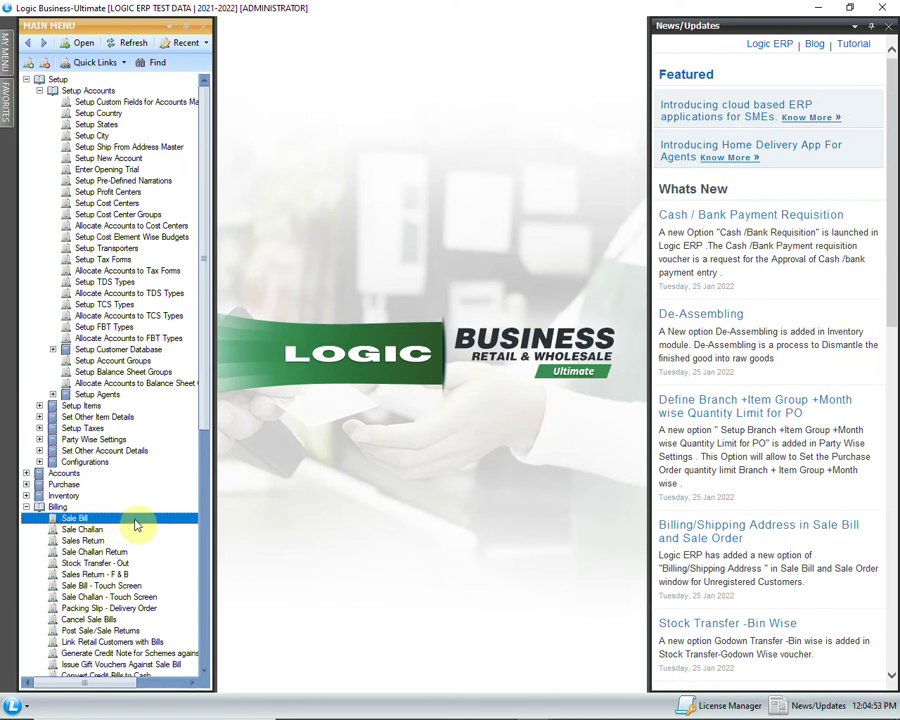
pyautogui.doubleClick(136, 521)
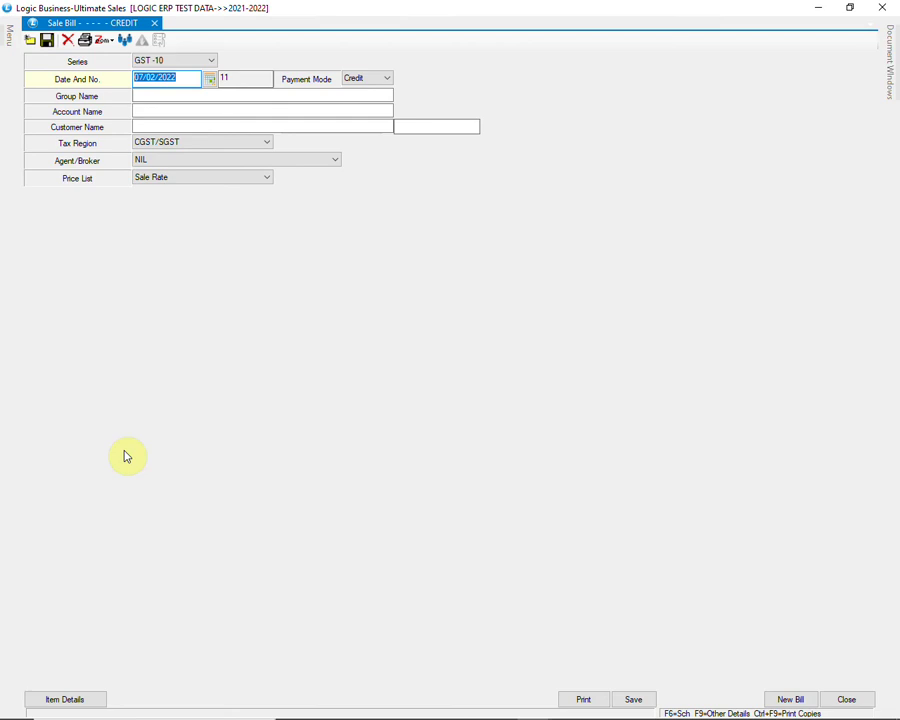
# Search groups starting with 'S' and set the bill's group to SECTOR1
pyautogui.press('Return')
pyautogui.press('Return')
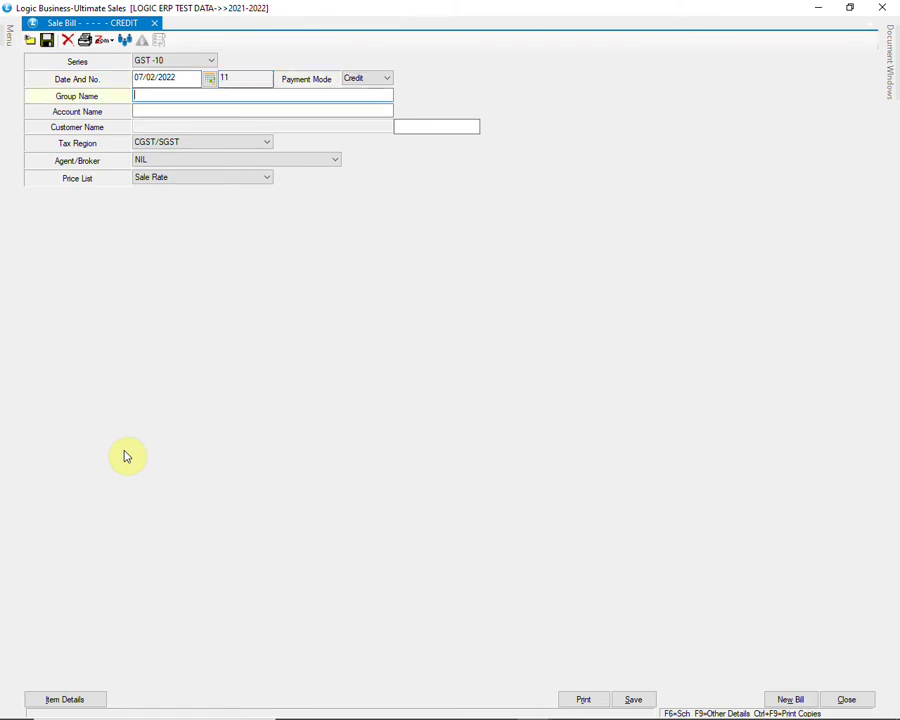
pyautogui.write('S')
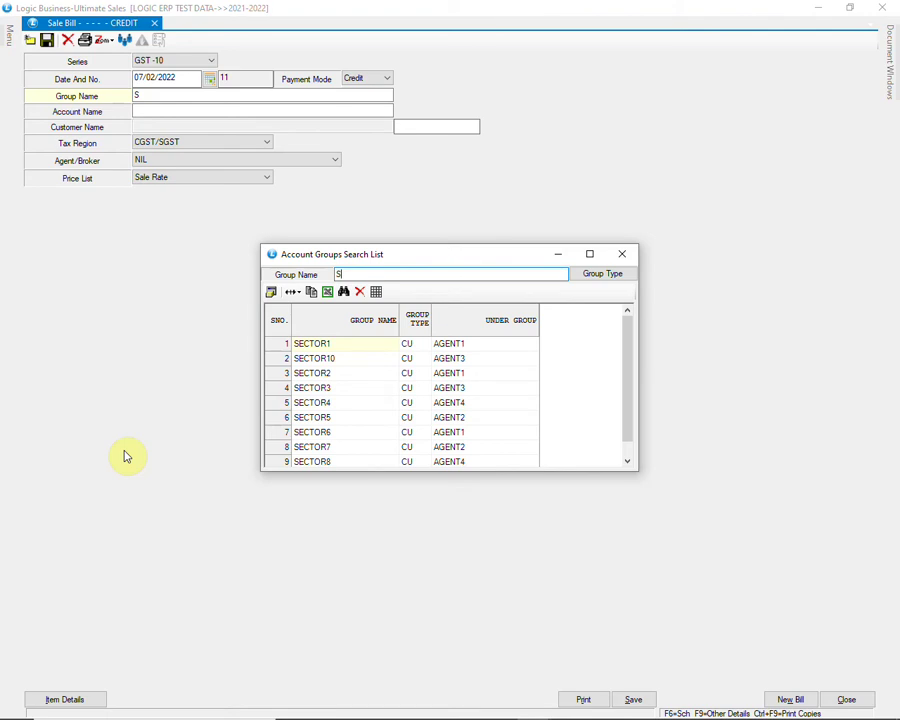
pyautogui.press('Down')
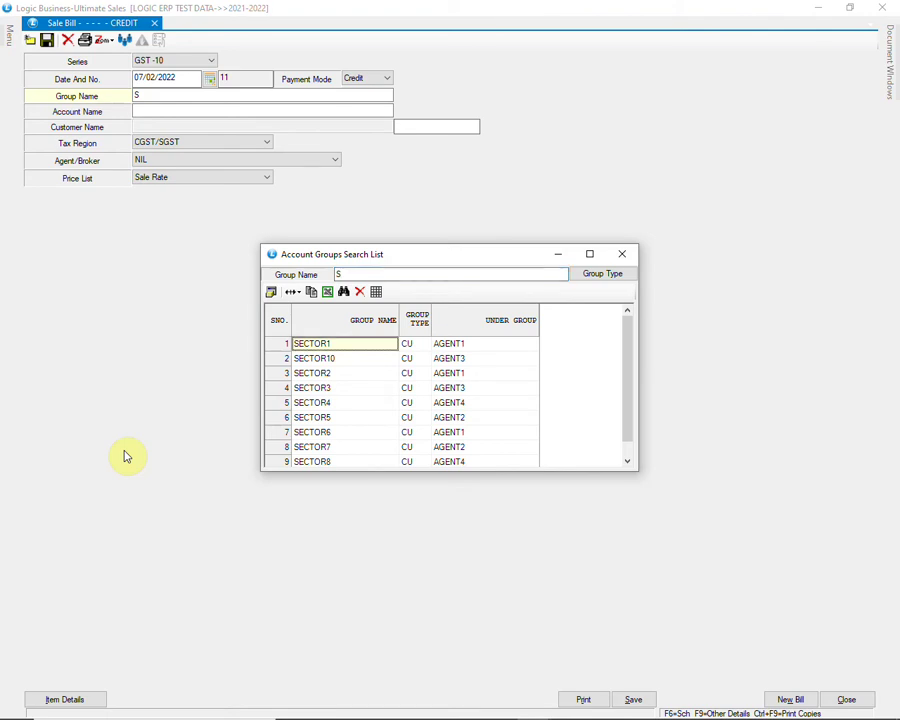
pyautogui.click(586, 280)
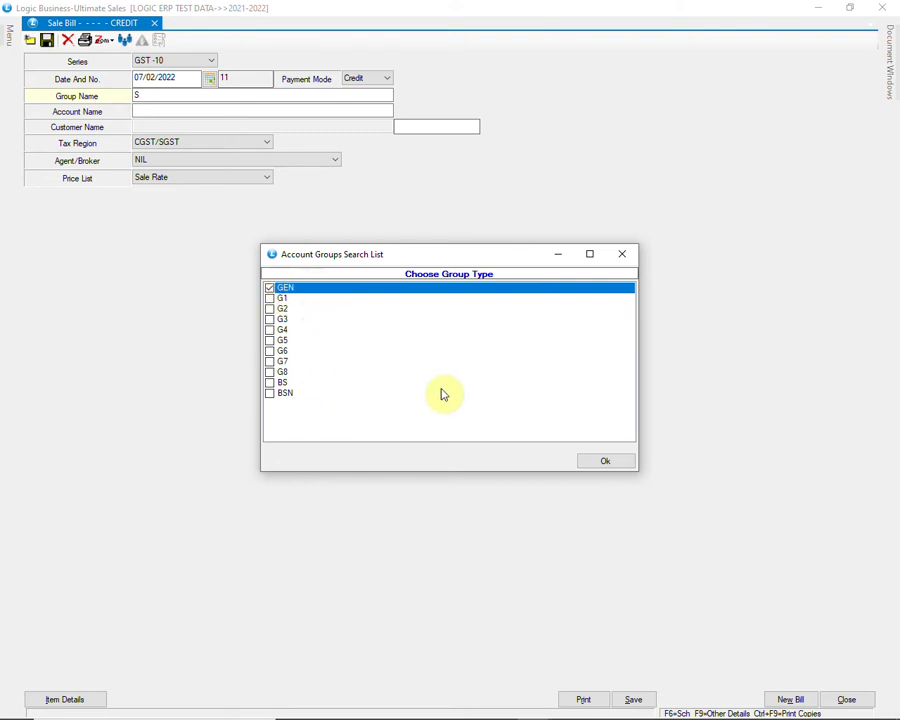
pyautogui.click(589, 469)
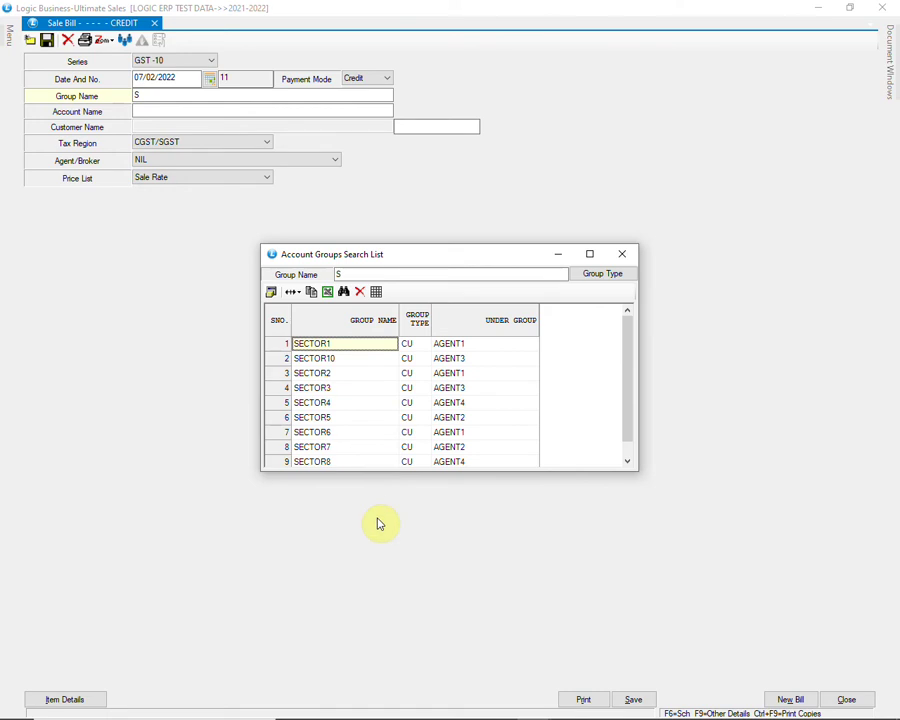
pyautogui.press('Return')
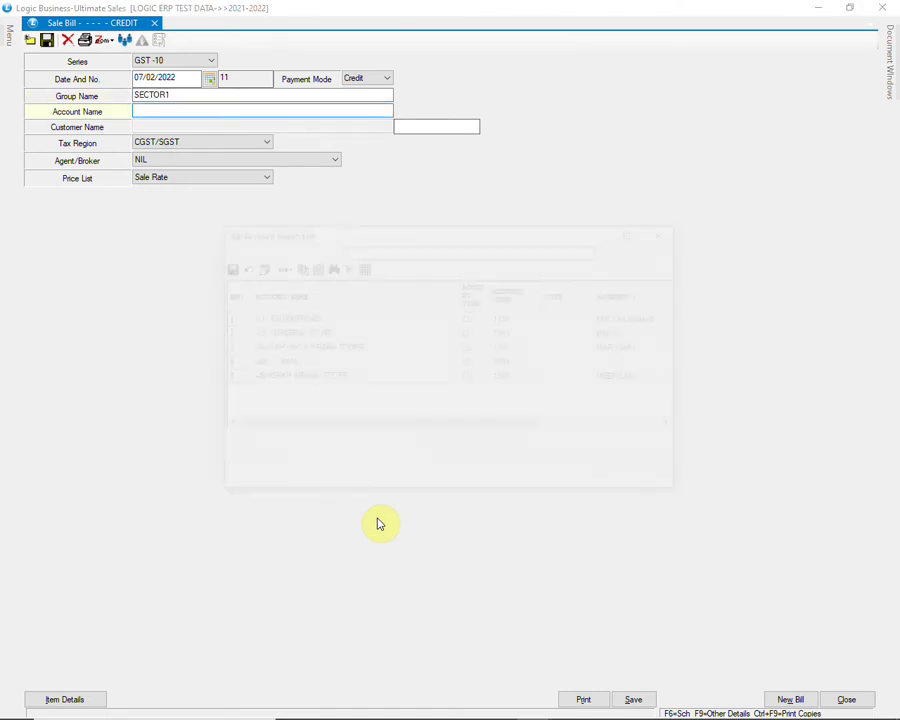
# Select A.P. ENTERPRISES as the bill's account from the Account Search List
pyautogui.press('Down')
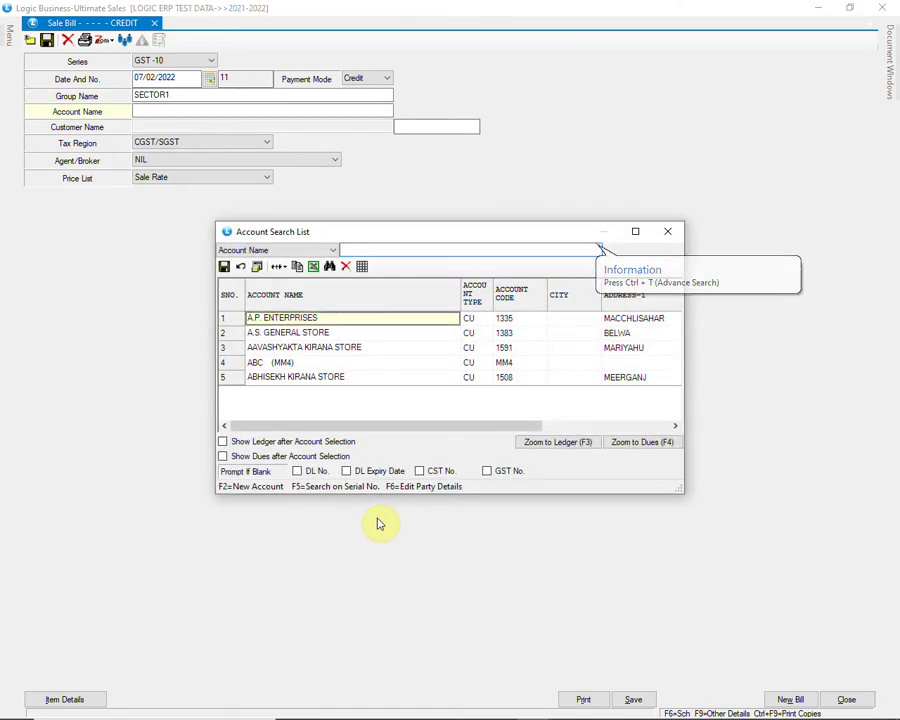
pyautogui.press('Down')
pyautogui.press('Down')
pyautogui.press('Down')
pyautogui.press('Down')
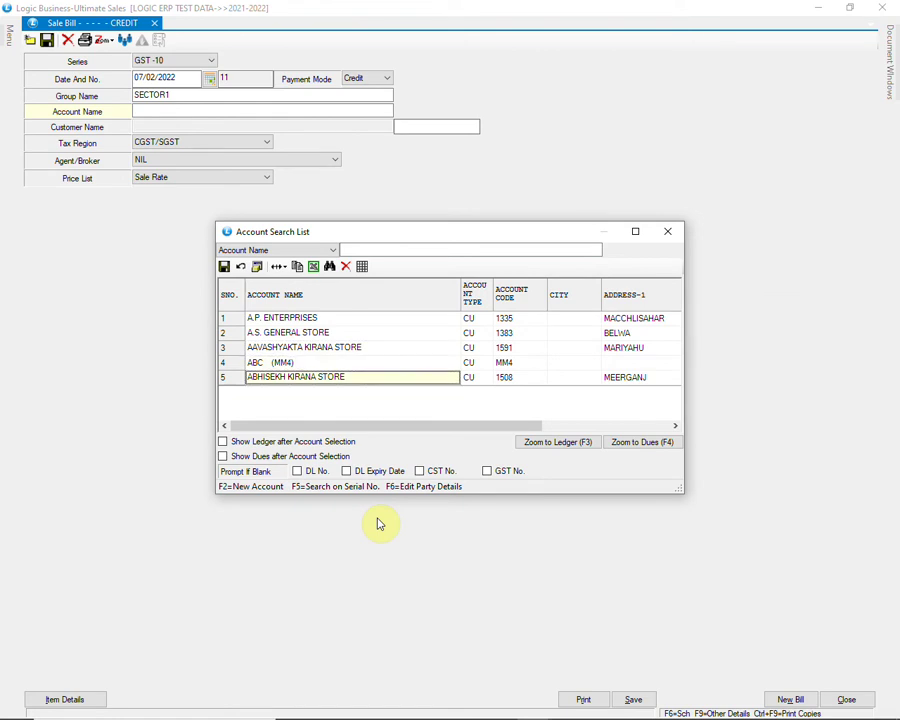
pyautogui.press('Up')
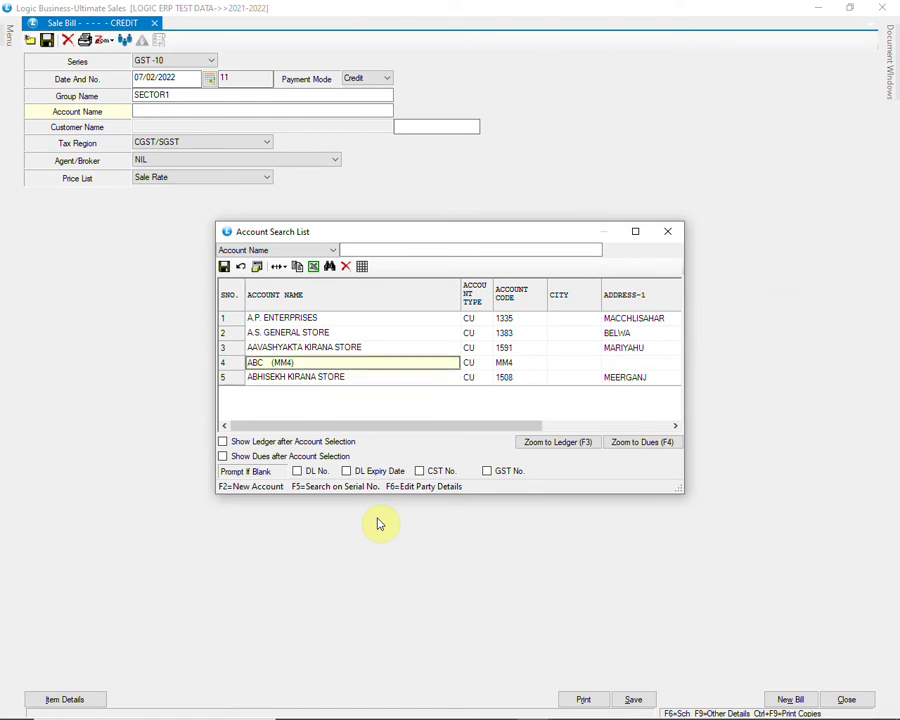
pyautogui.press('Up')
pyautogui.press('Up')
pyautogui.press('Up')
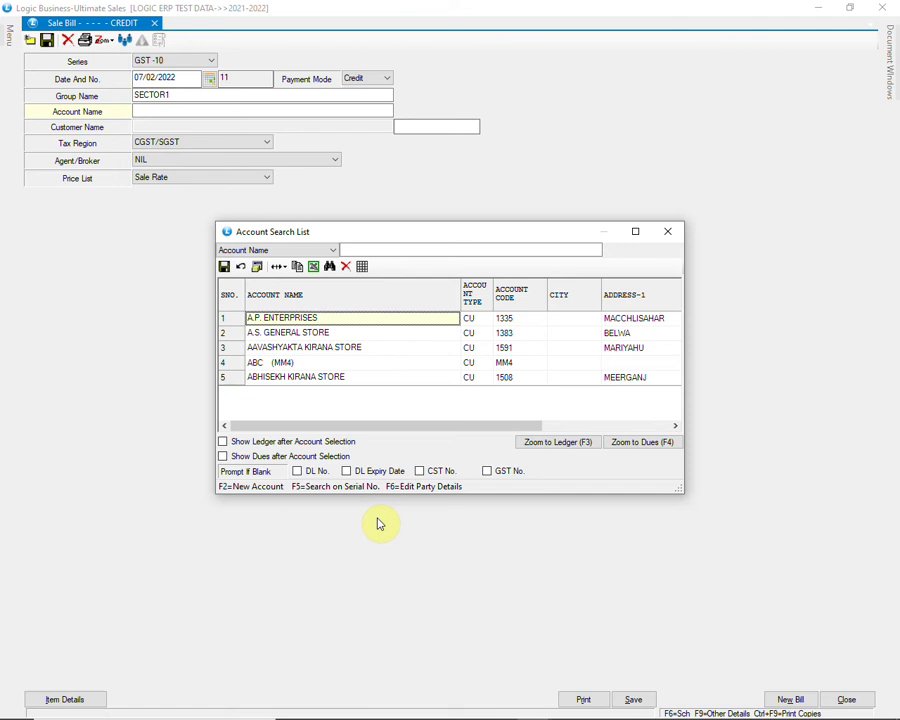
pyautogui.press('Return')
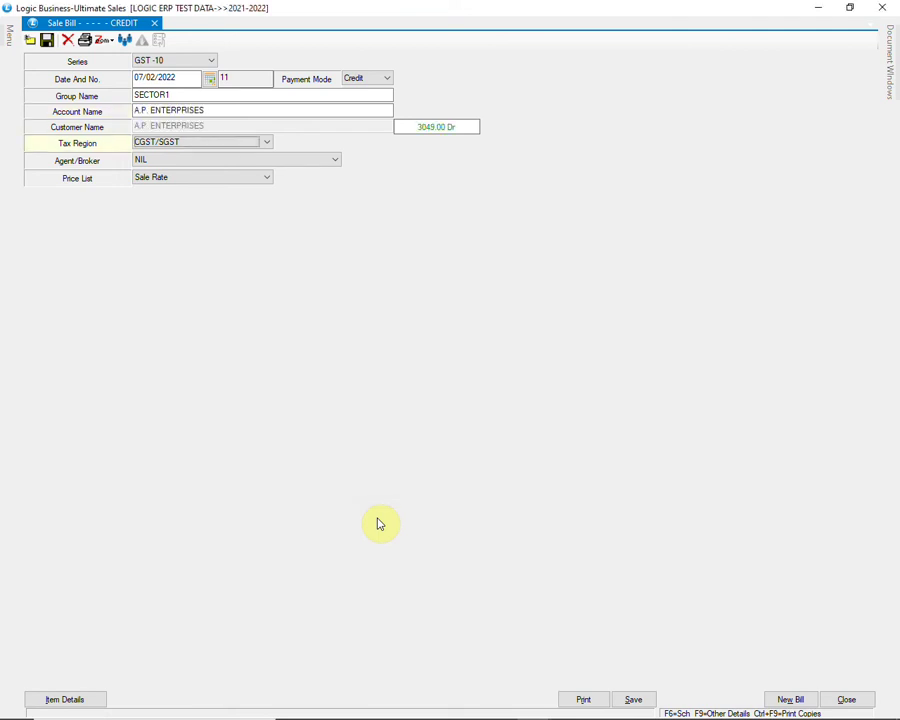
# Move on to item entry and dismiss the No-OverDue billing error
pyautogui.press('Return')
pyautogui.press('Return')
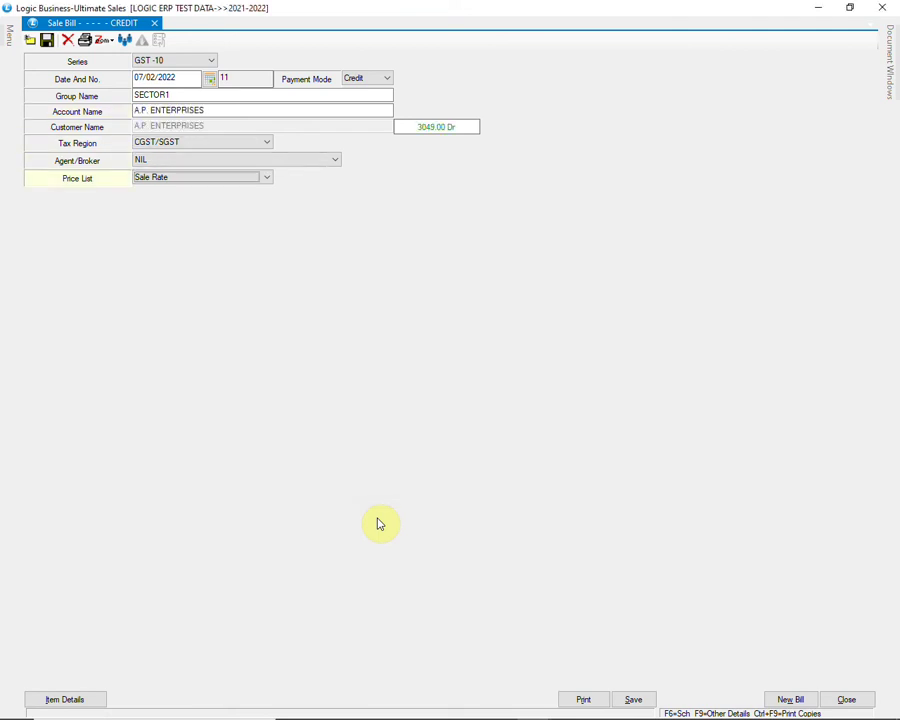
pyautogui.press('Return')
pyautogui.press('Return')
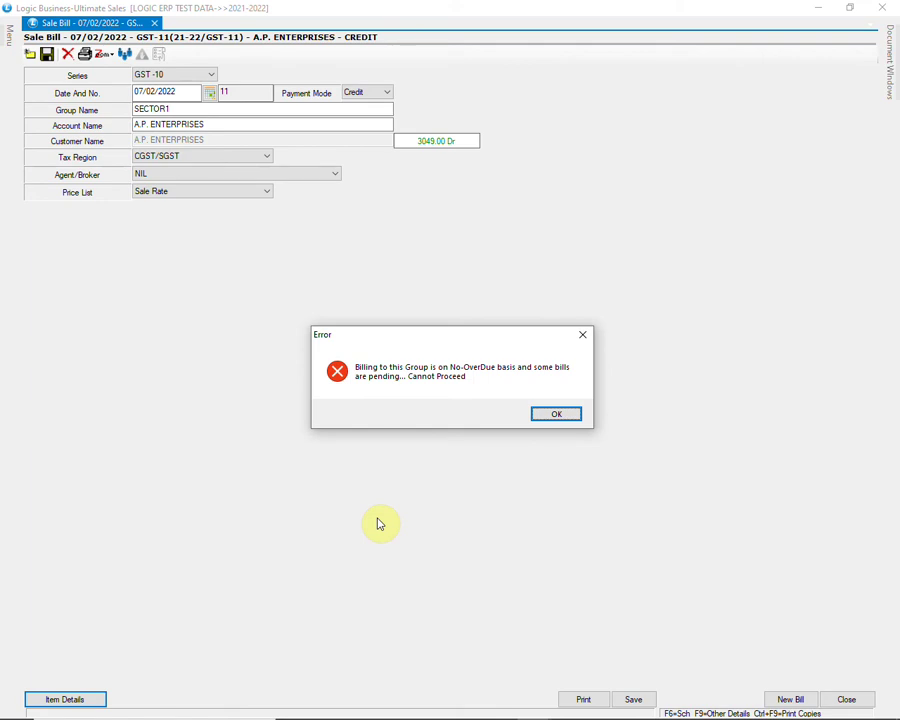
pyautogui.press('Return')
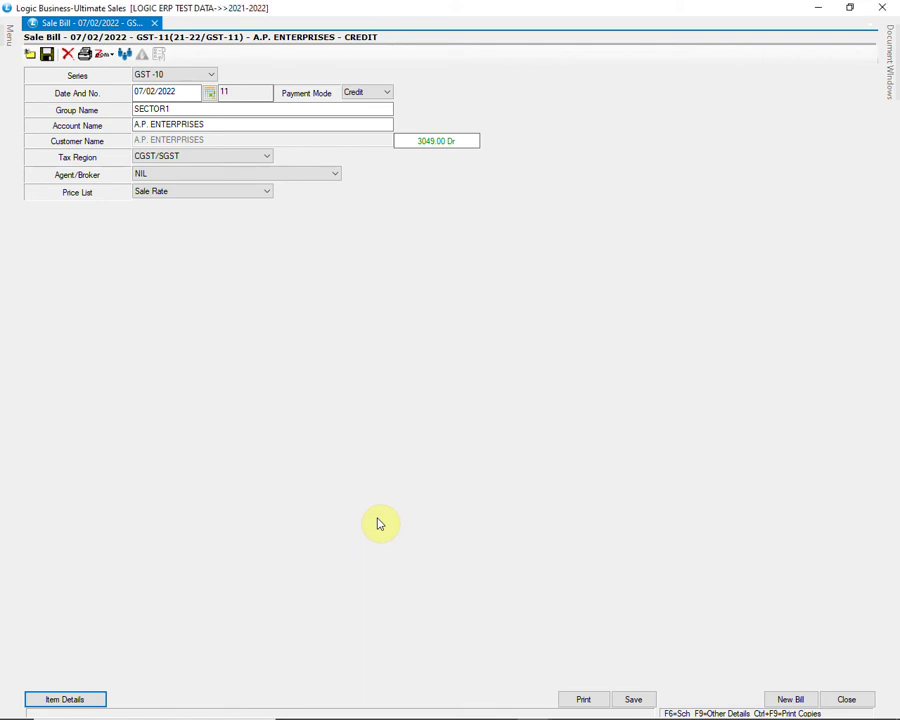
pyautogui.click(223, 124)
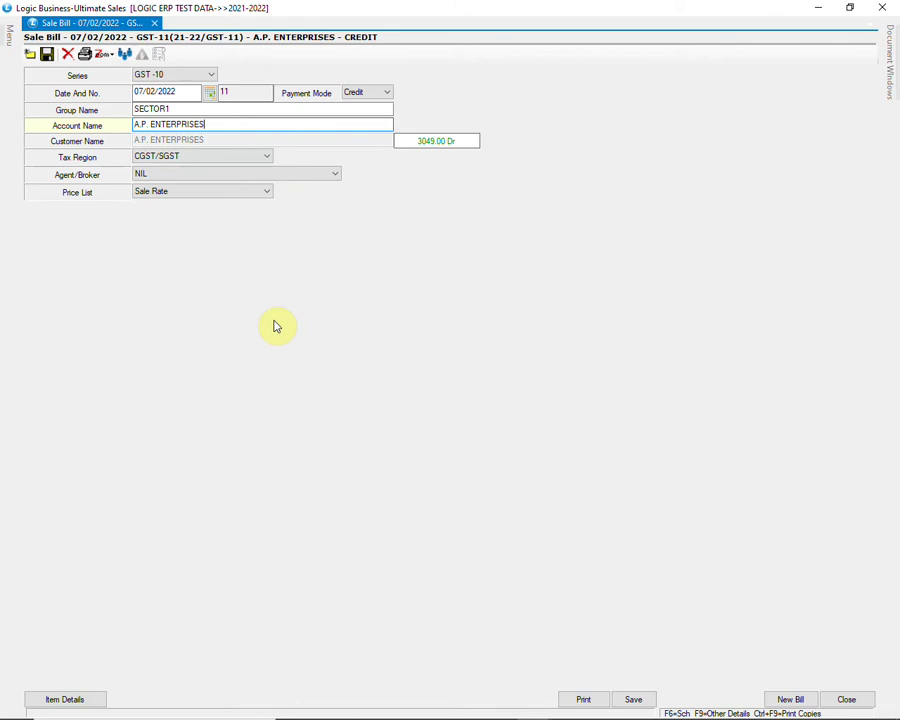
pyautogui.press('BackSpace')
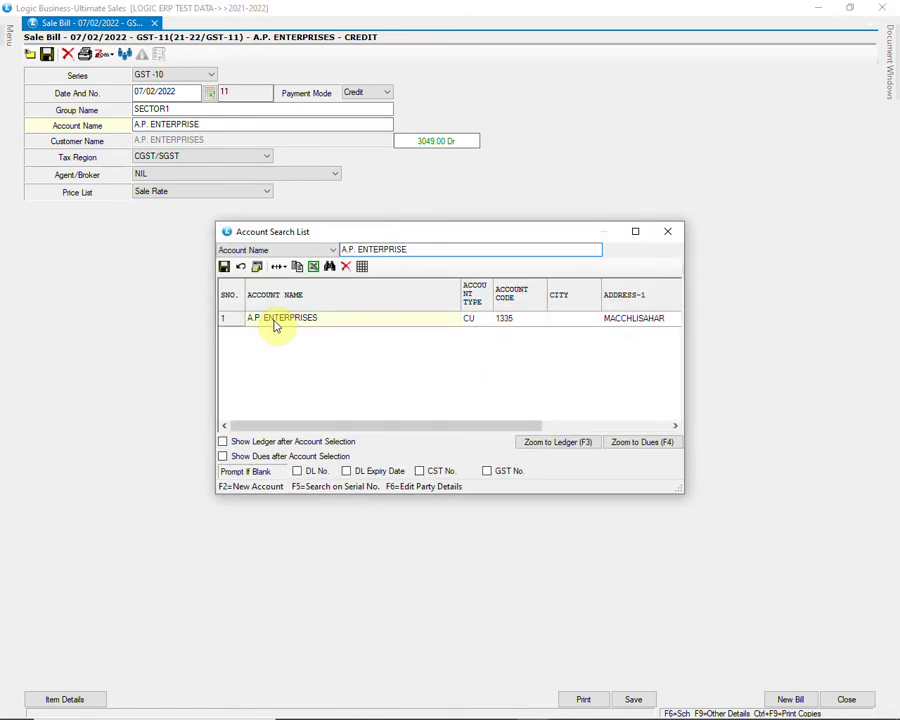
pyautogui.click(276, 322)
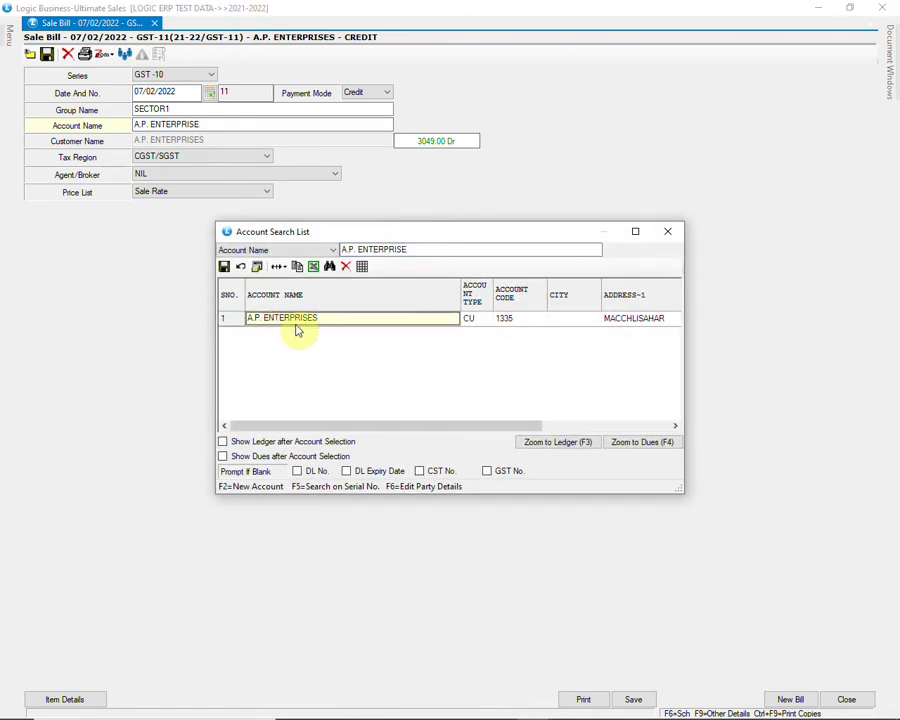
pyautogui.click(644, 446)
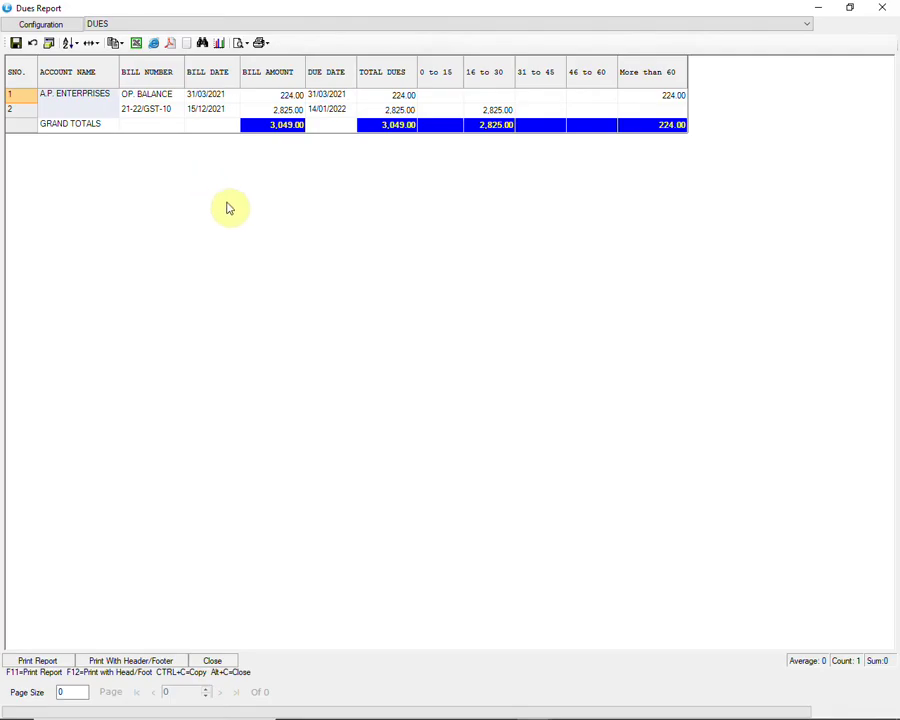
pyautogui.click(158, 110)
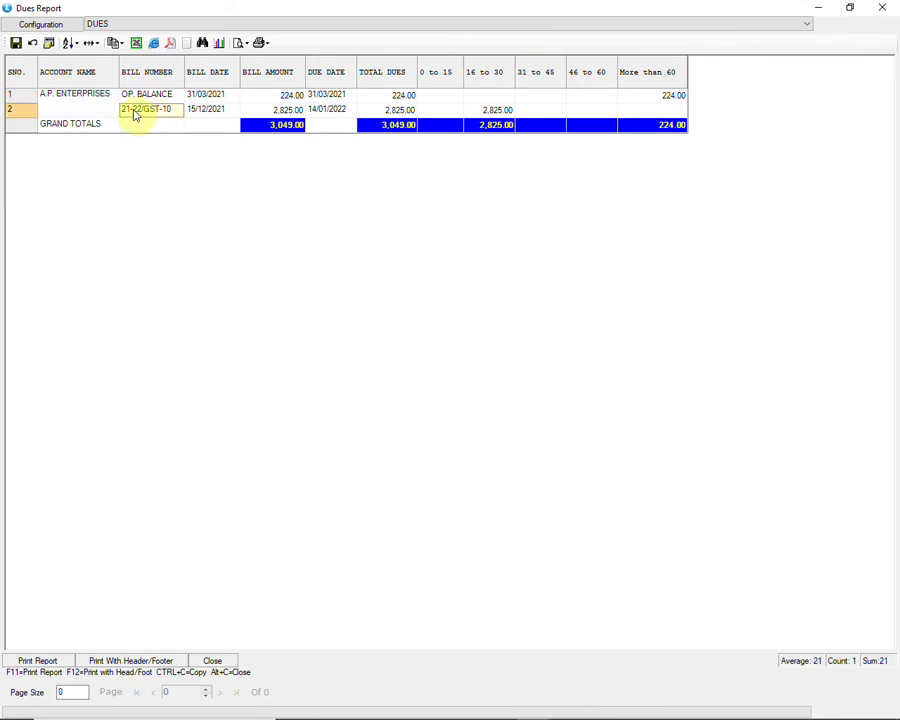
pyautogui.click(219, 111)
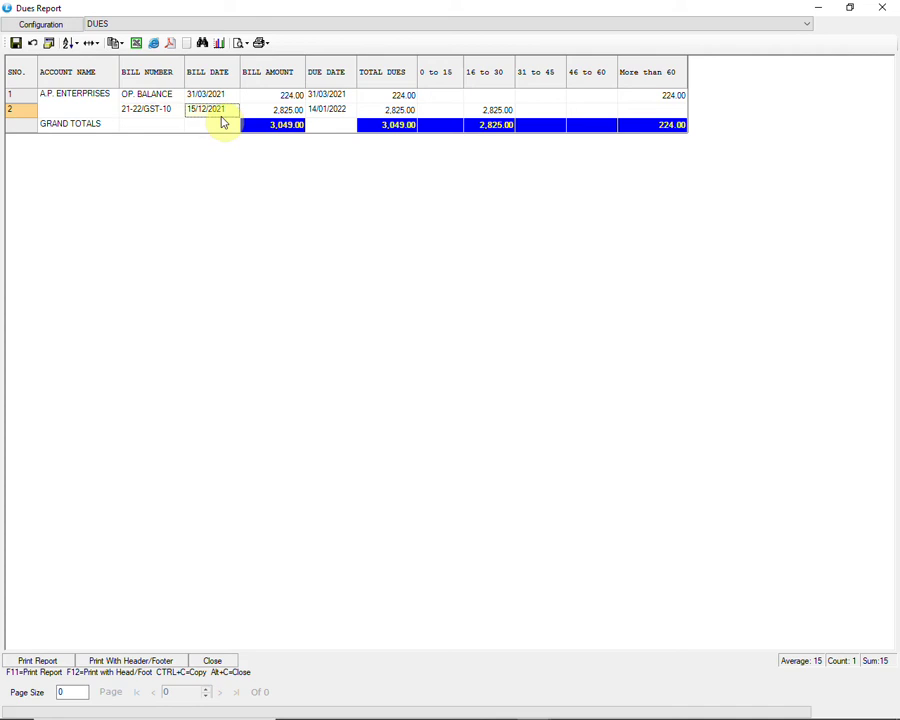
pyautogui.click(338, 115)
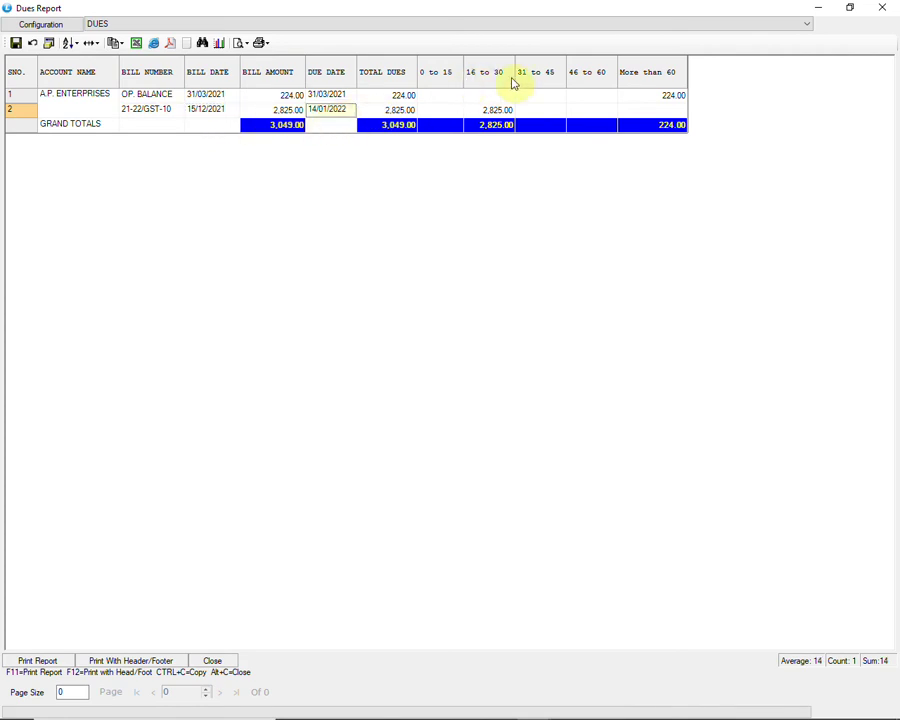
pyautogui.click(500, 112)
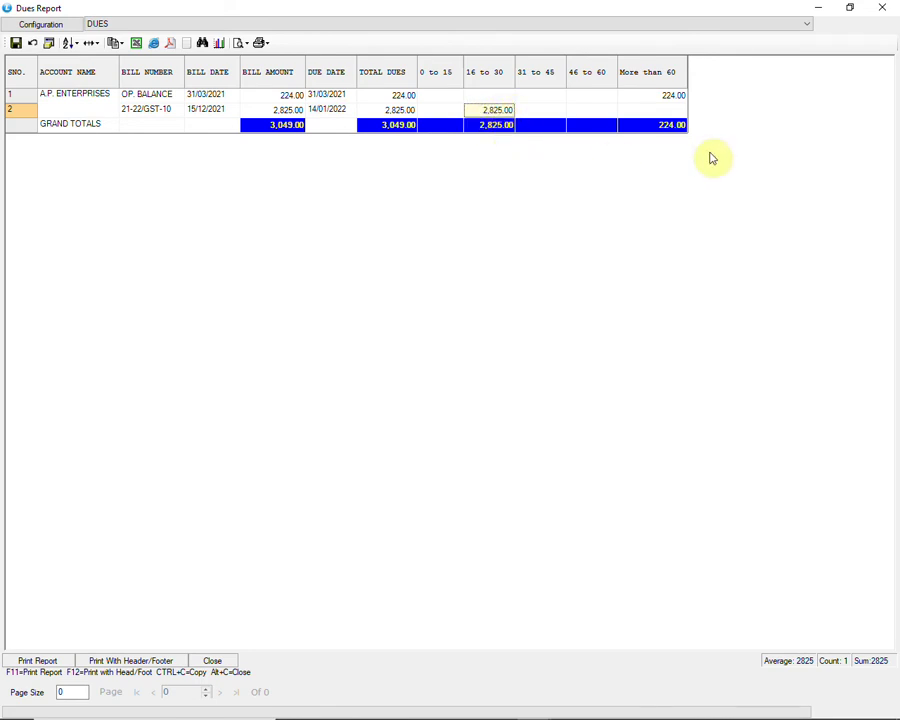
# Close the dues report and start a new blank sale bill, discarding the unsaved one
pyautogui.click(882, 8)
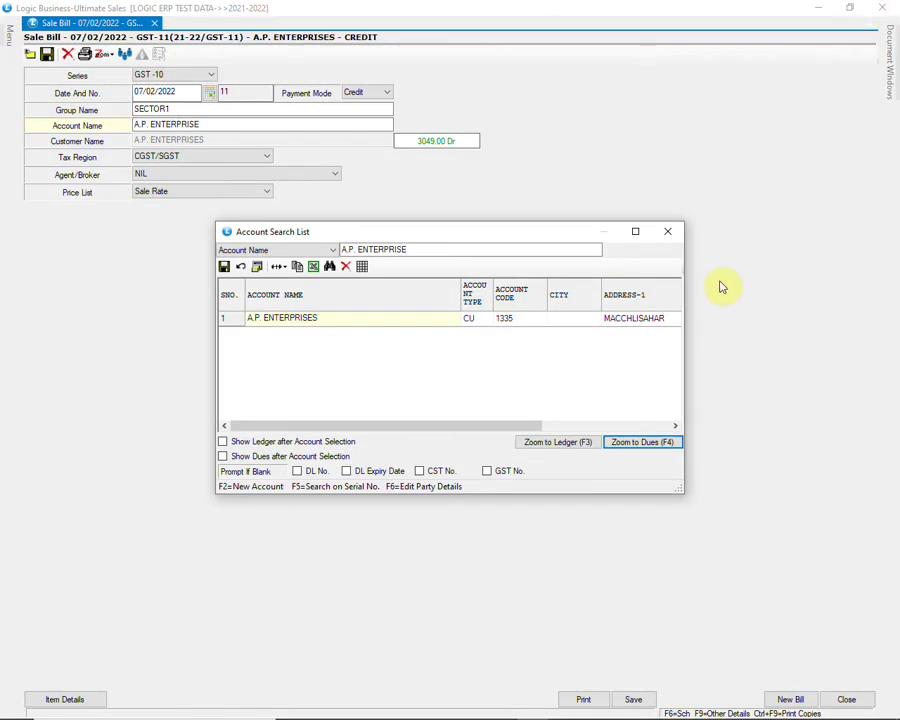
pyautogui.click(670, 236)
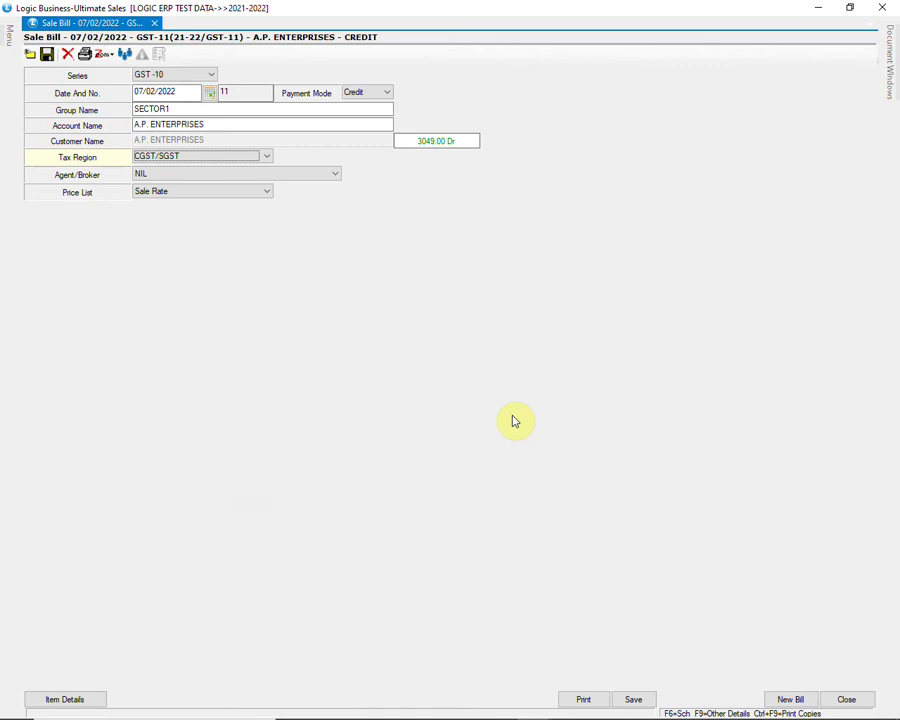
pyautogui.click(785, 702)
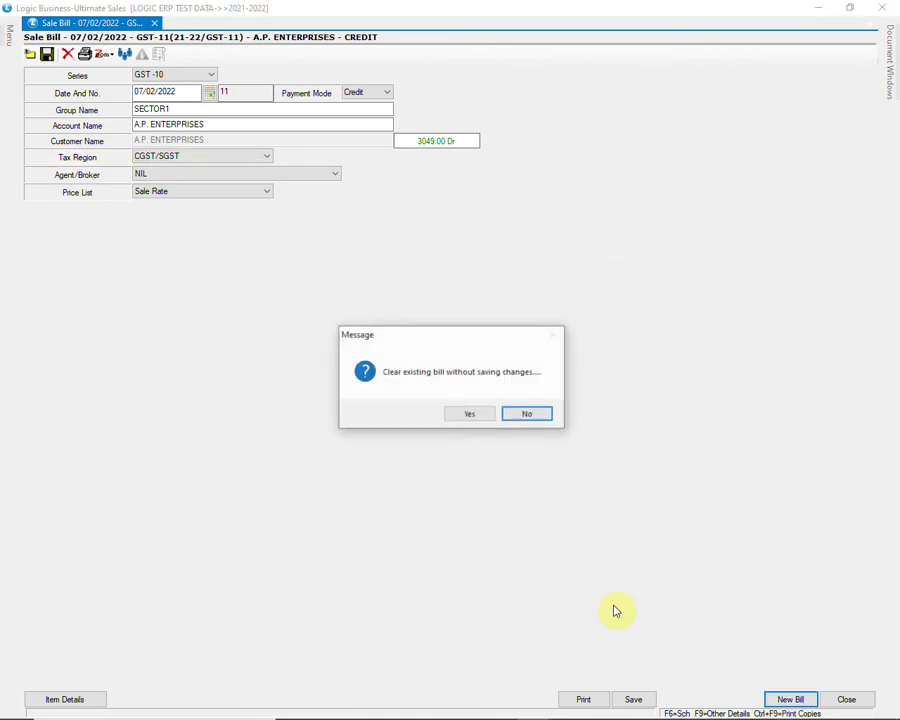
pyautogui.click(468, 416)
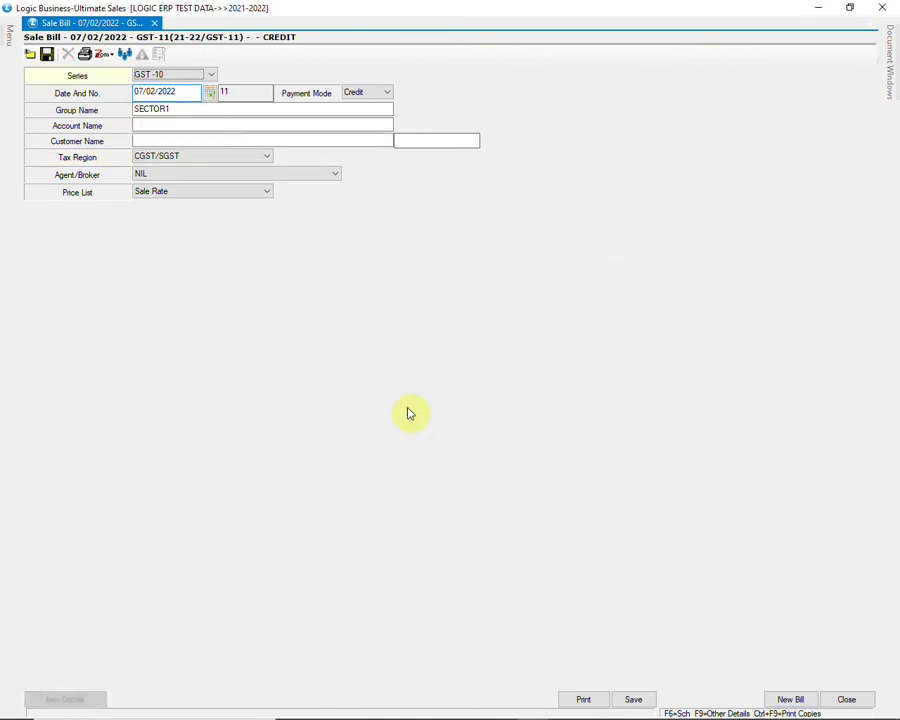
# Set the new bill's group name to SECTOR10
pyautogui.press('Return')
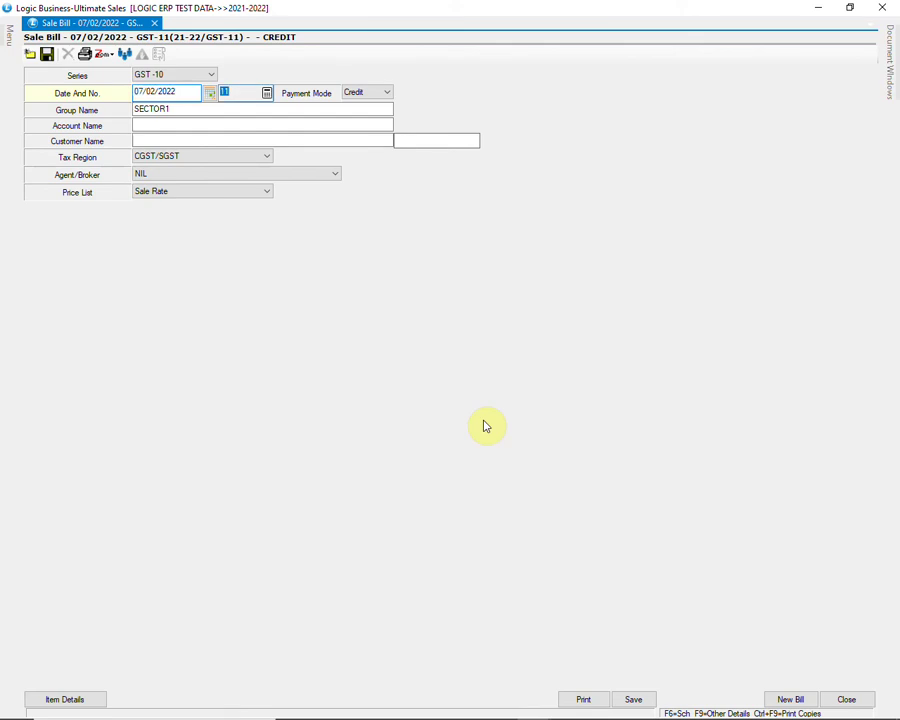
pyautogui.press('Return')
pyautogui.press('Return')
pyautogui.write('SE')
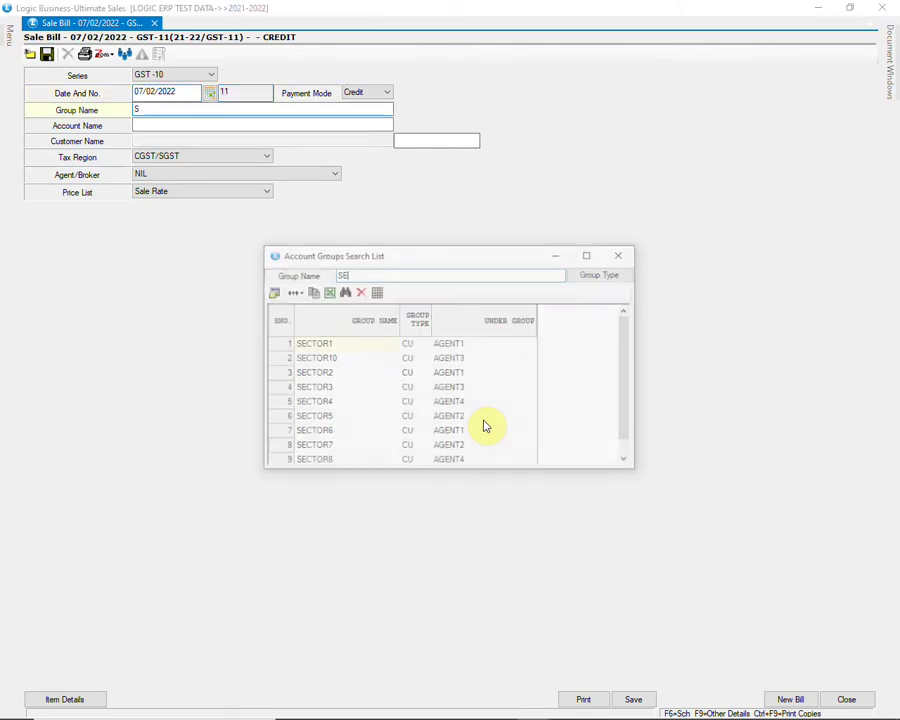
pyautogui.press('Down')
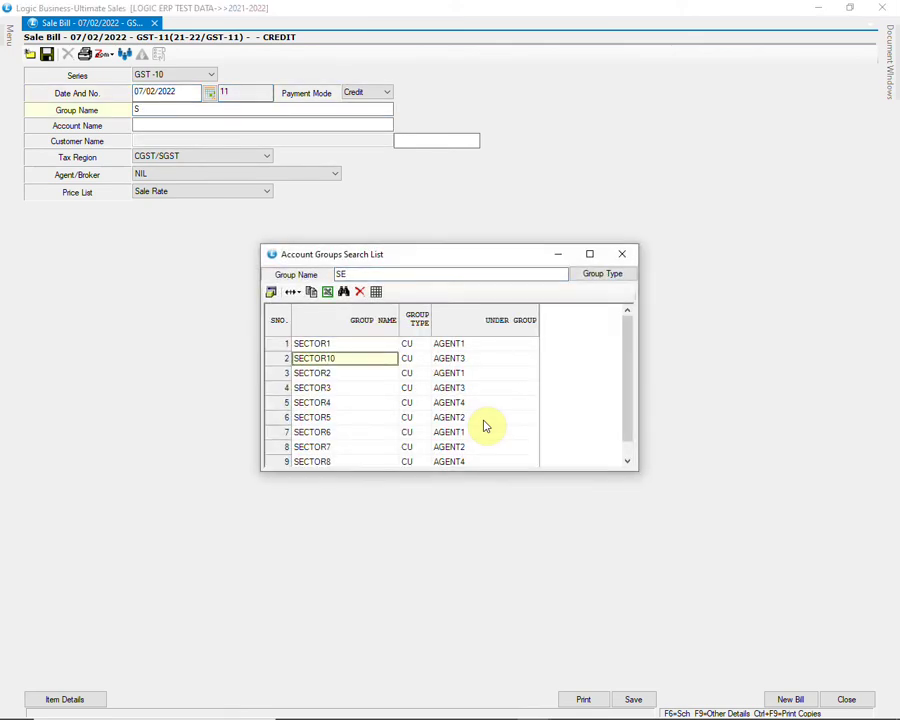
pyautogui.press('Return')
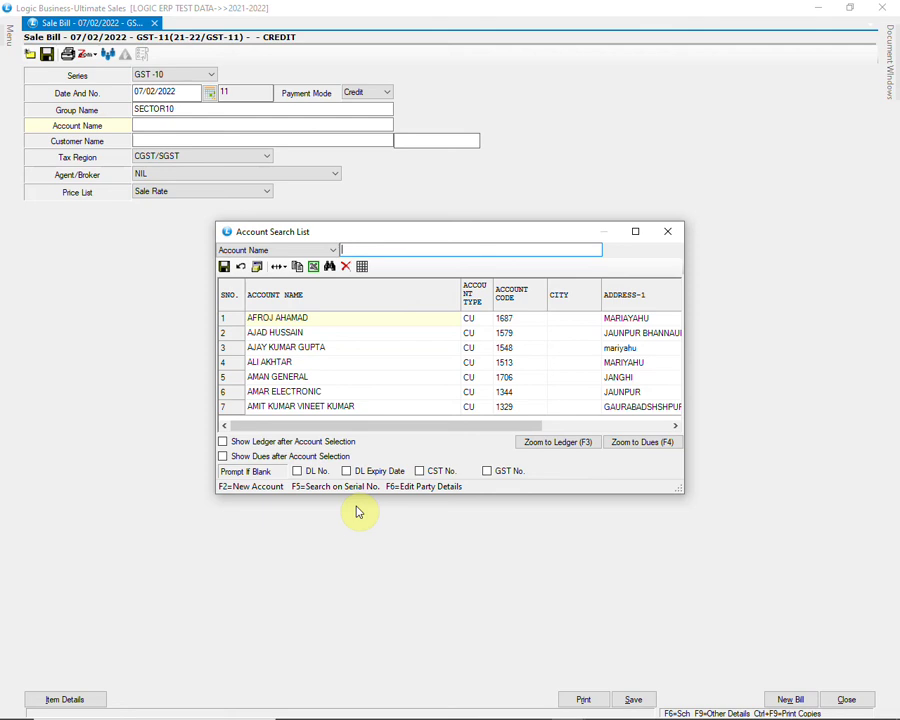
# Review AMAN GENERAL's dues report showing 56,138 outstanding over 60 days
pyautogui.press('Down')
pyautogui.press('Down')
pyautogui.press('Down')
pyautogui.press('Down')
pyautogui.press('Down')
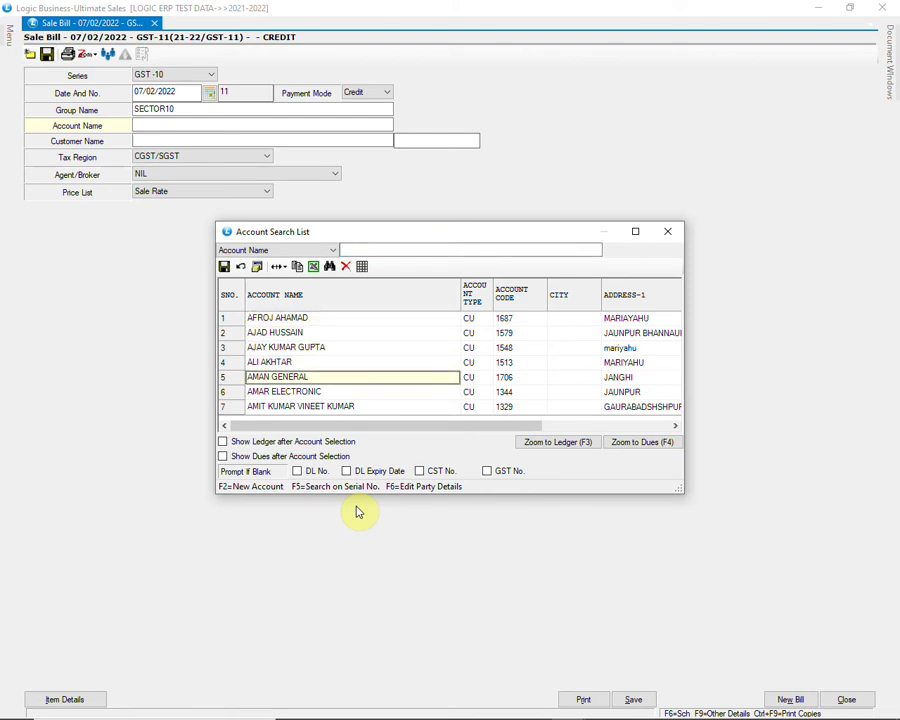
pyautogui.click(639, 450)
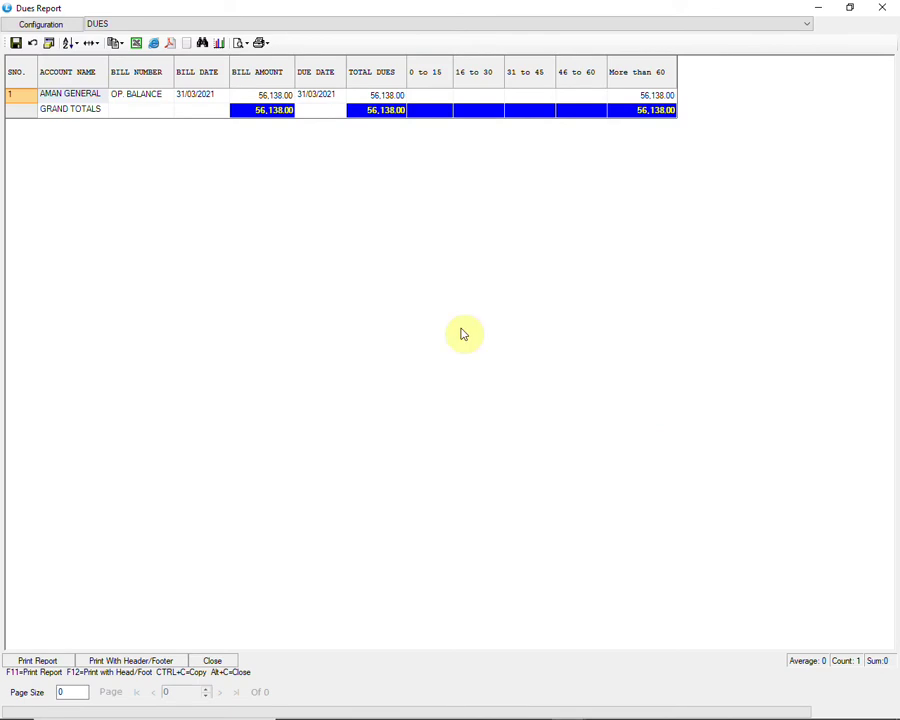
pyautogui.click(380, 96)
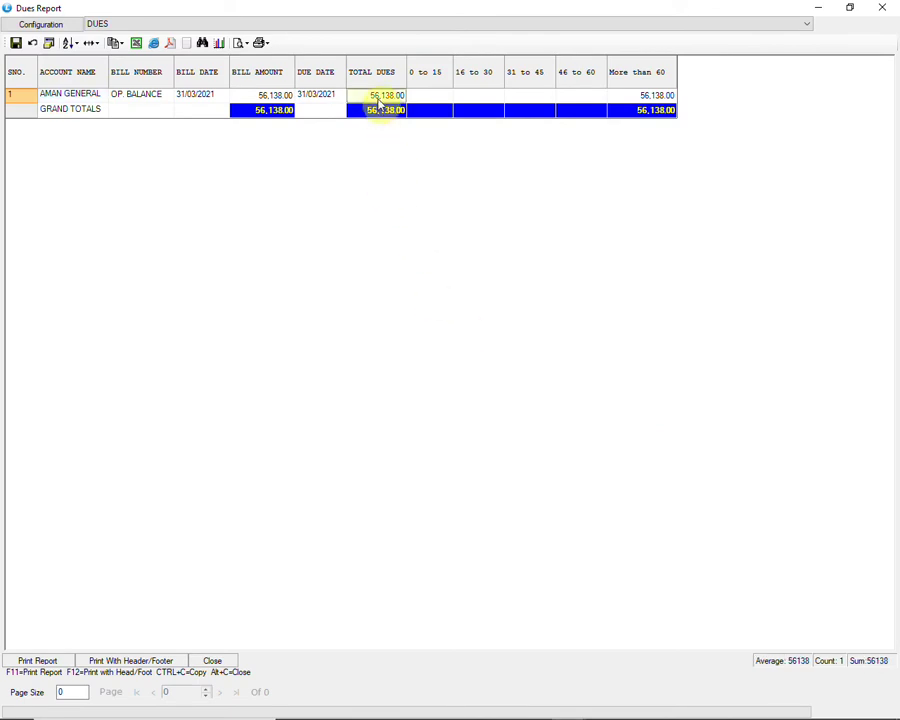
pyautogui.click(650, 95)
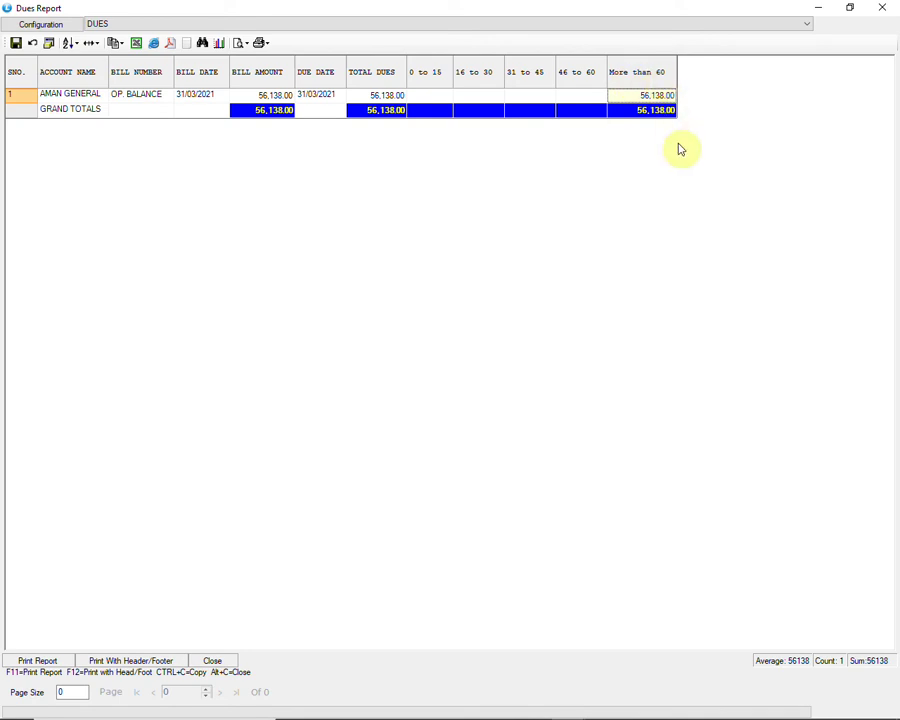
pyautogui.click(880, 7)
# Choose AMAN GENERAL as the bill's account
pyautogui.click(432, 384)
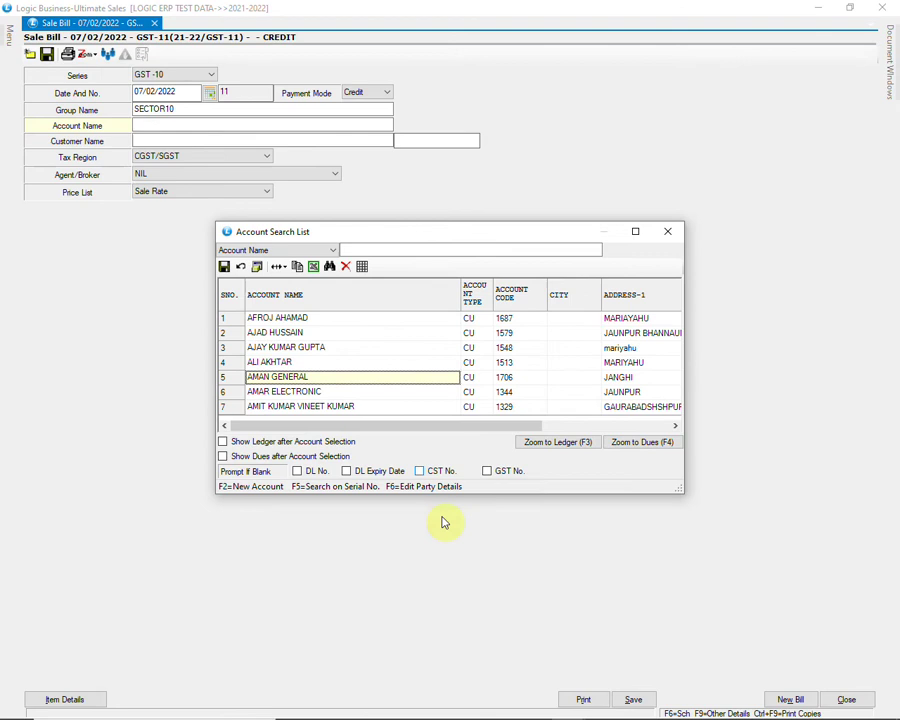
pyautogui.press('Return')
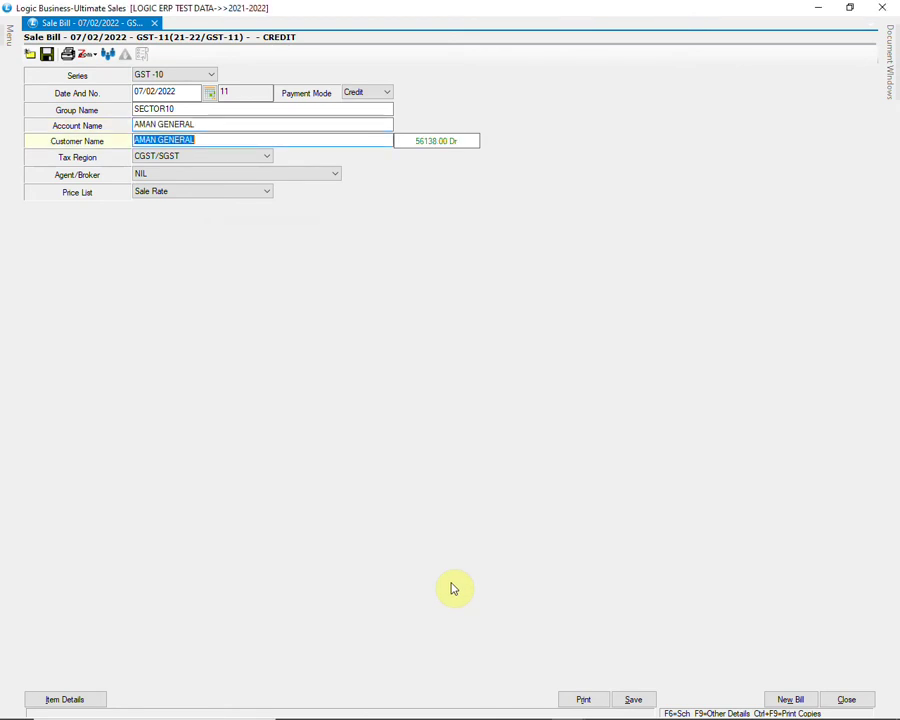
pyautogui.press('Return')
pyautogui.press('Return')
pyautogui.press('Return')
pyautogui.press('Return')
pyautogui.press('Return')
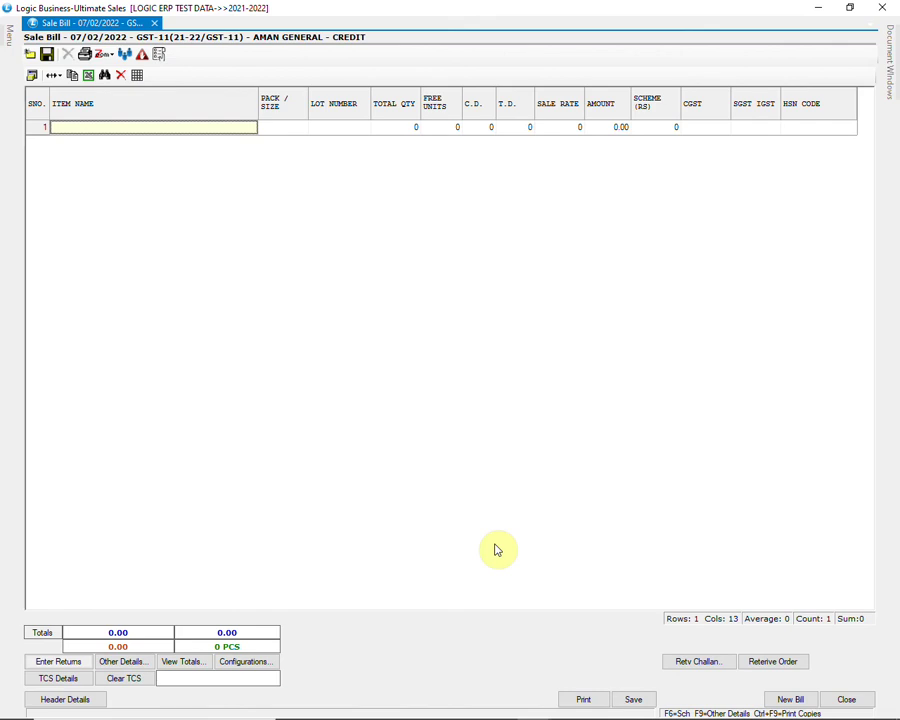
# Add one AERPOCKET MIX from lot 100 and save the 51.00 credit bill
pyautogui.write('a')
pyautogui.press('Escape')
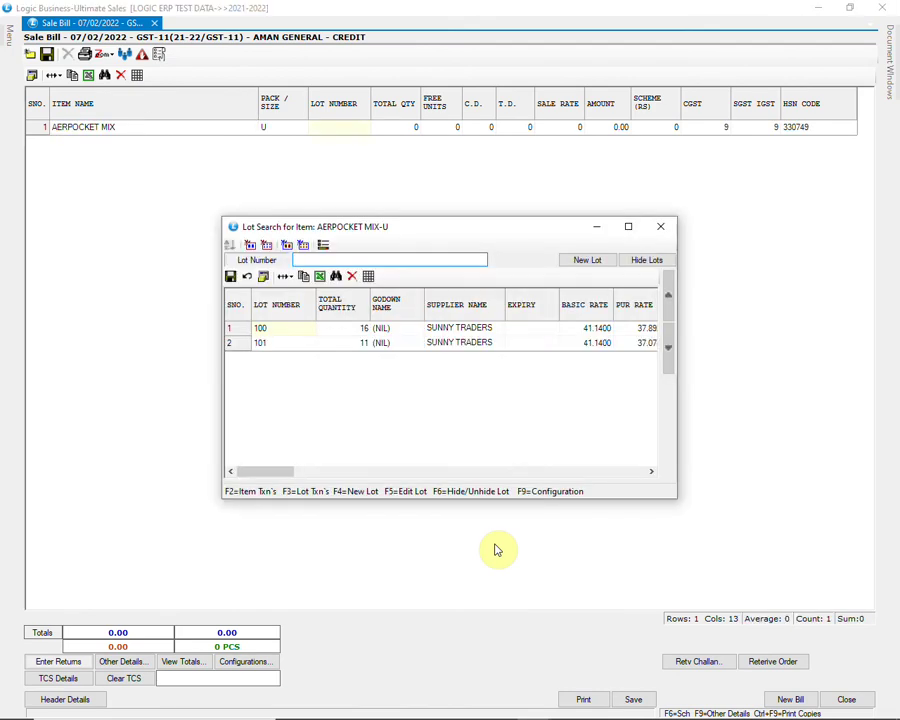
pyautogui.press('Return')
pyautogui.write('1')
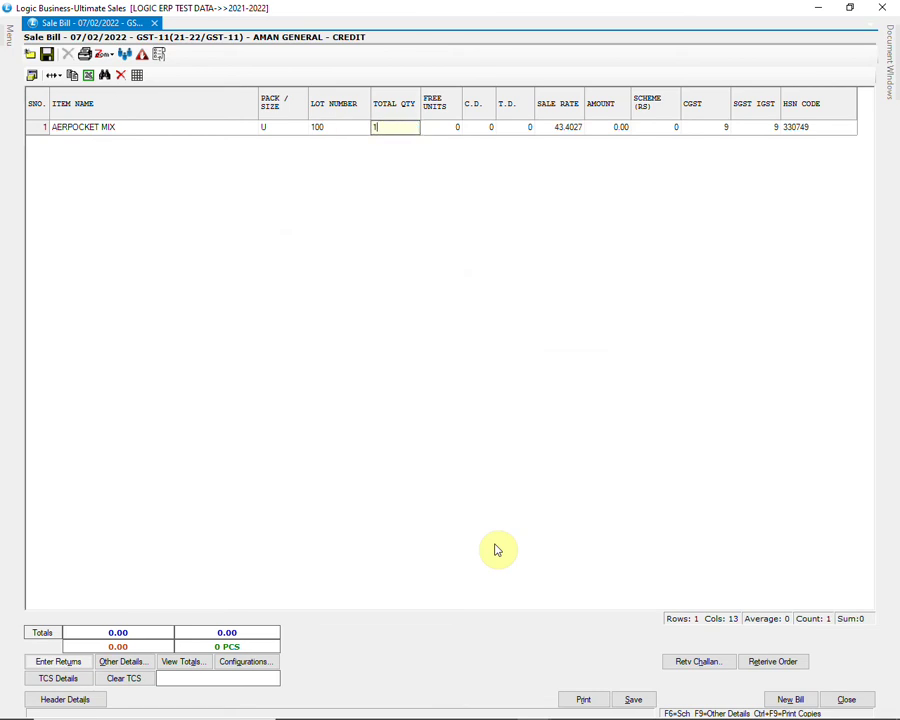
pyautogui.press('Return')
pyautogui.press('Return')
pyautogui.press('Return')
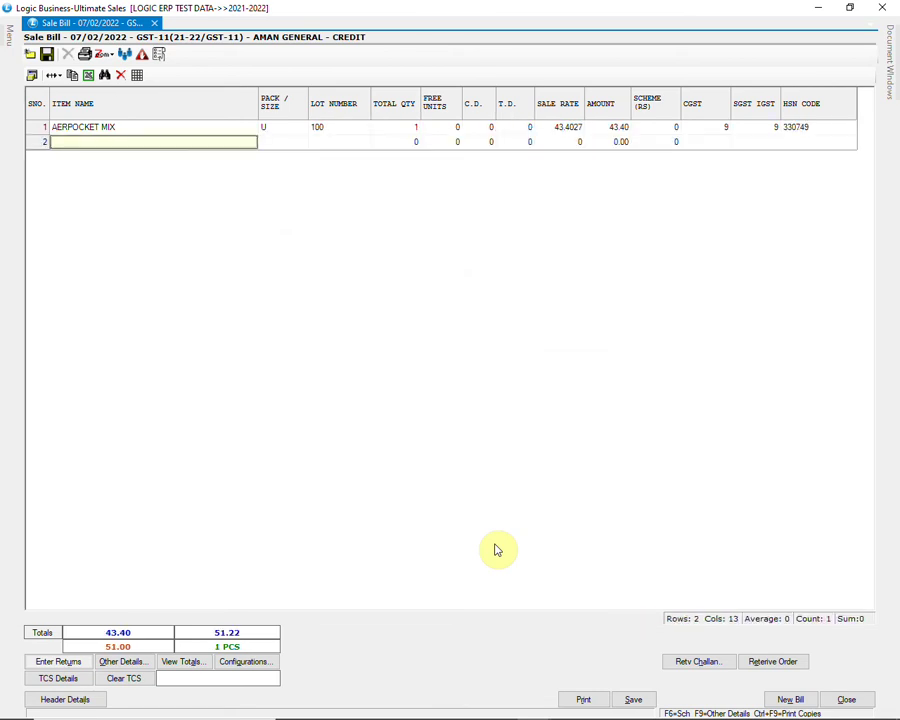
pyautogui.click(628, 697)
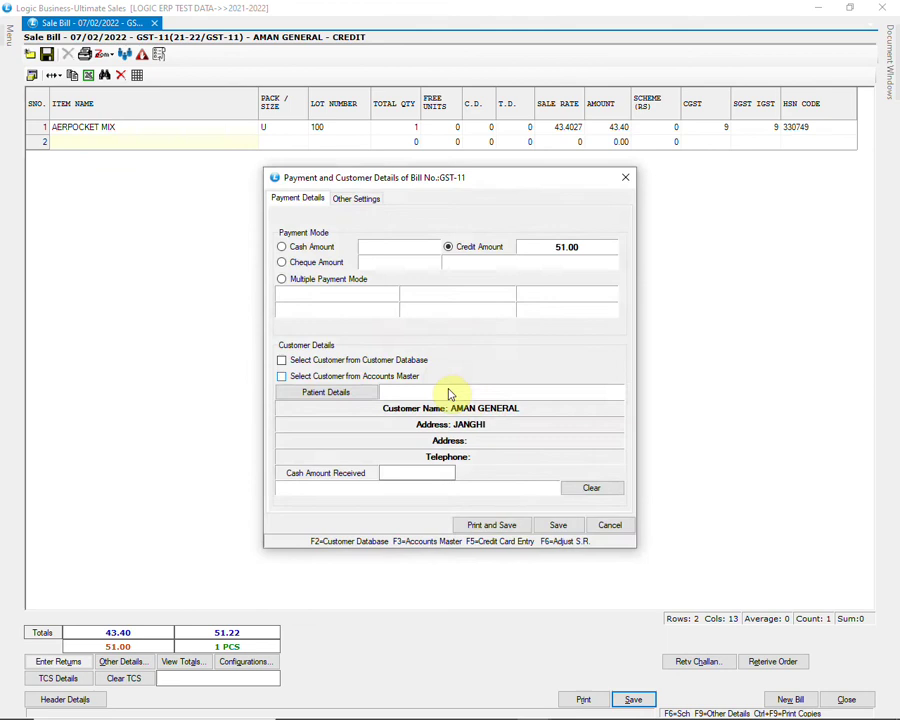
pyautogui.click(546, 521)
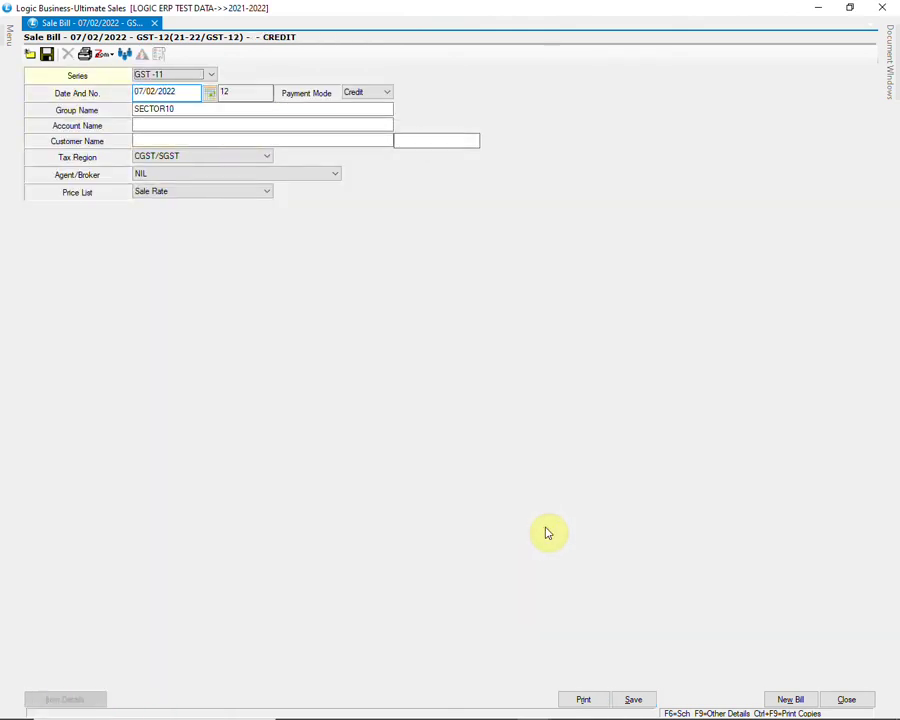
# Close the sale bill and open Ledger under Reports/Queries > Financial Reports
pyautogui.click(848, 699)
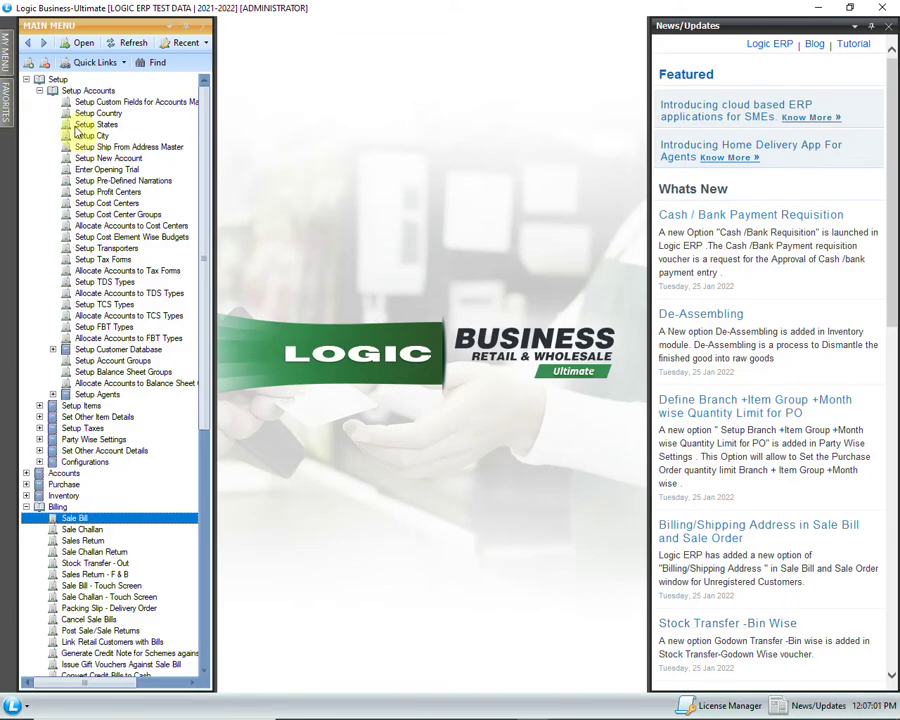
pyautogui.click(26, 79)
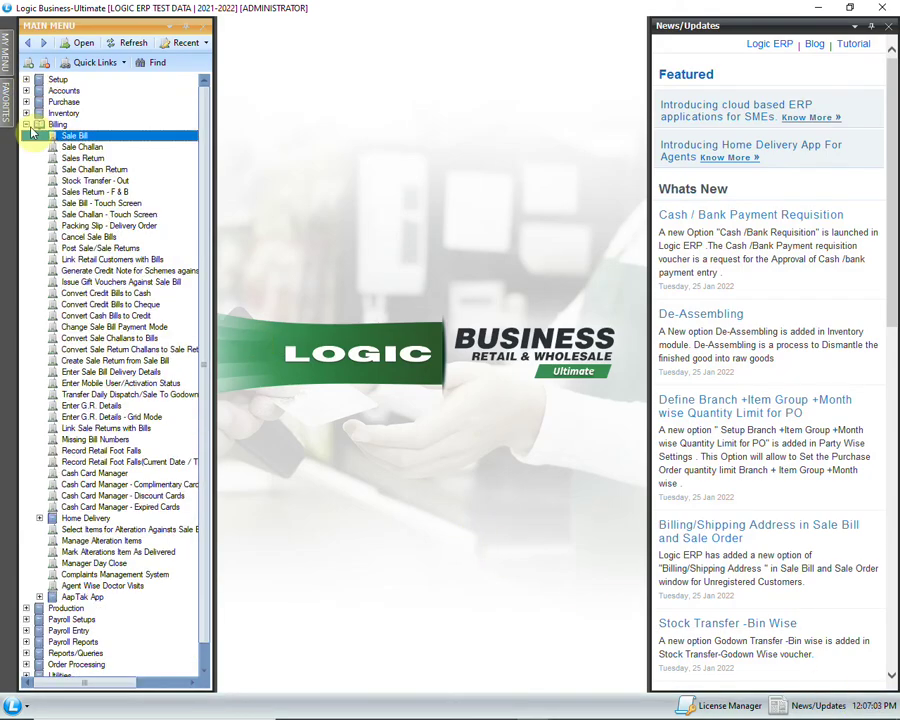
pyautogui.click(26, 124)
pyautogui.click(26, 181)
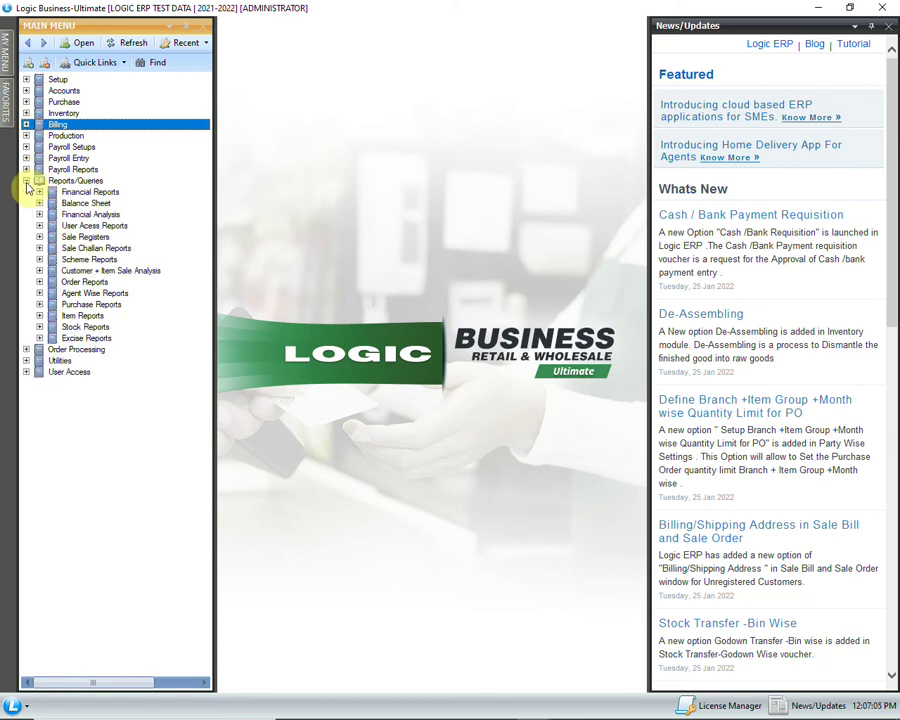
pyautogui.click(39, 191)
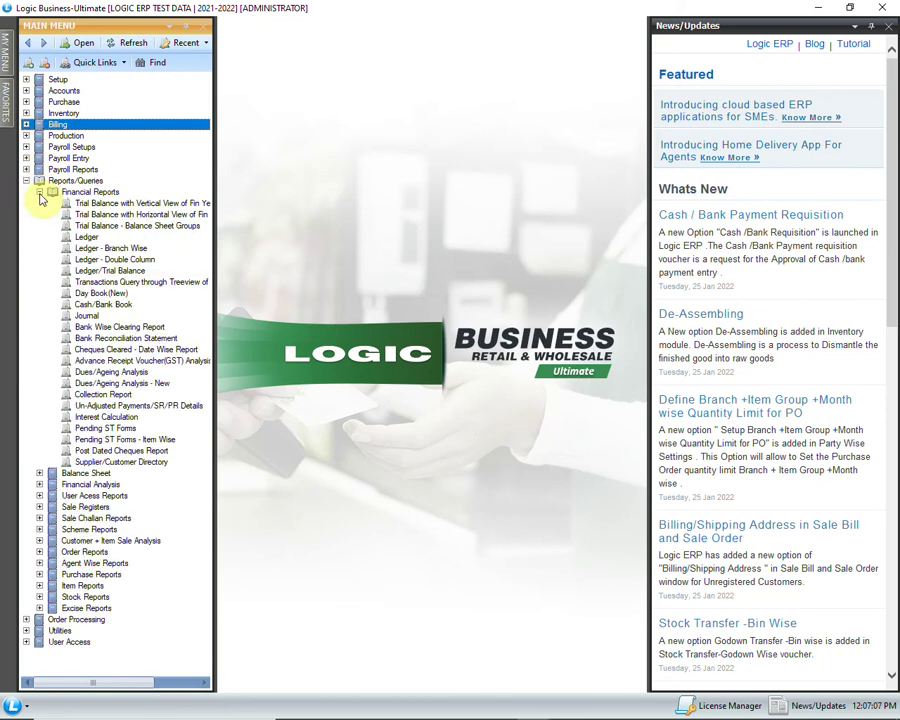
pyautogui.click(125, 238)
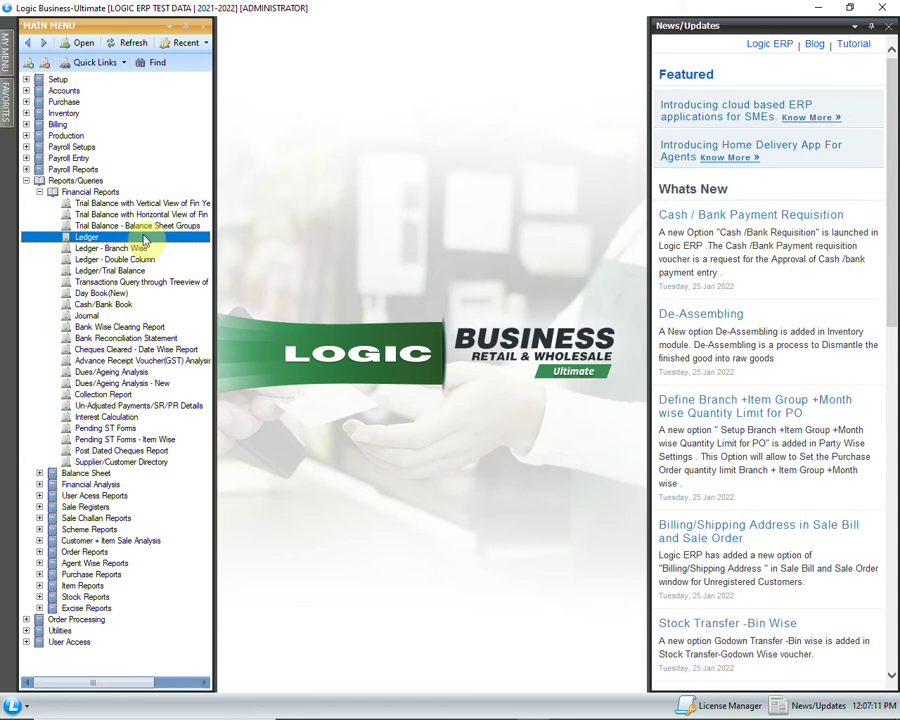
pyautogui.doubleClick(143, 238)
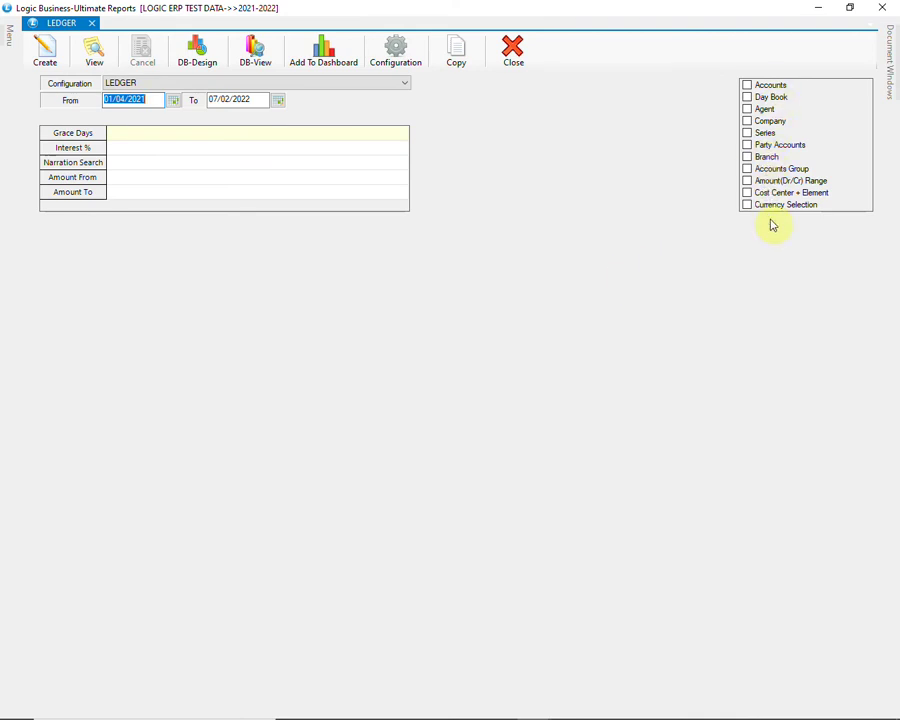
# Enable the Accounts Group filter, keeping the AREA+AGENT+DAYS grouping
pyautogui.click(747, 169)
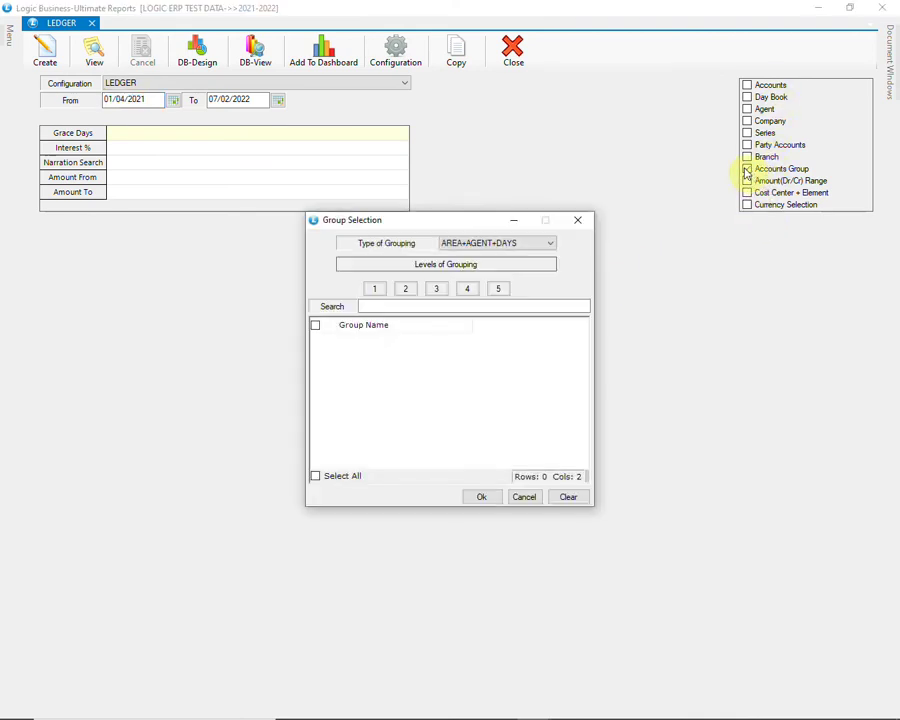
pyautogui.click(549, 245)
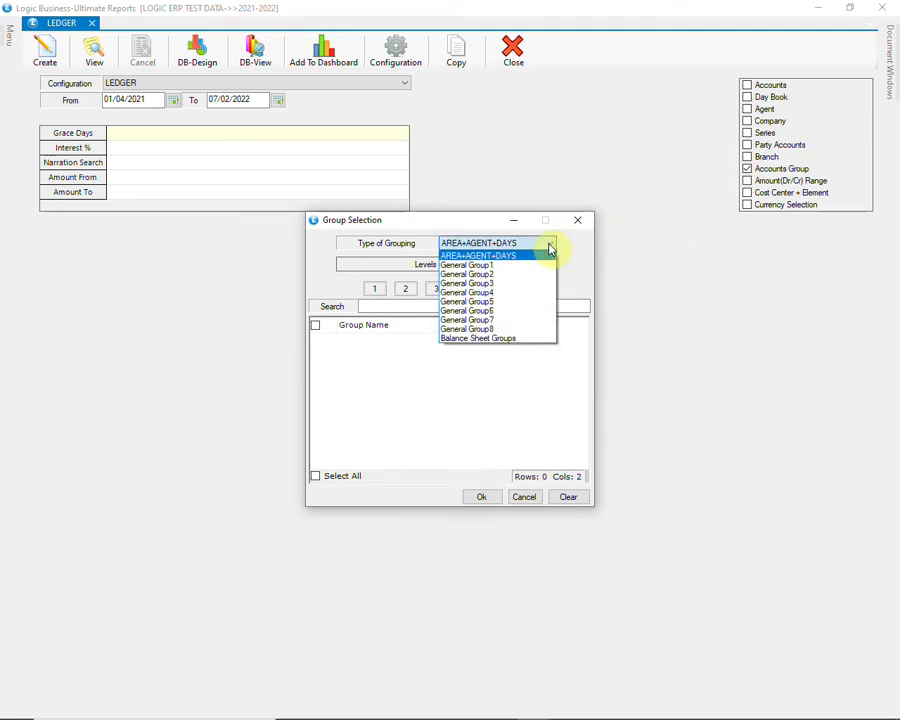
pyautogui.click(548, 247)
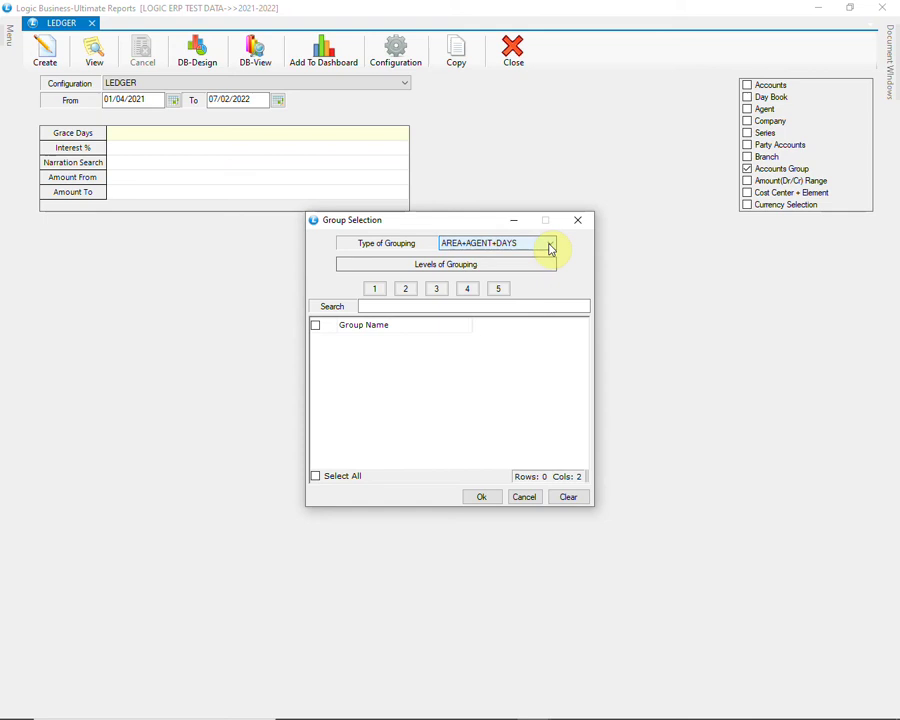
pyautogui.click(382, 291)
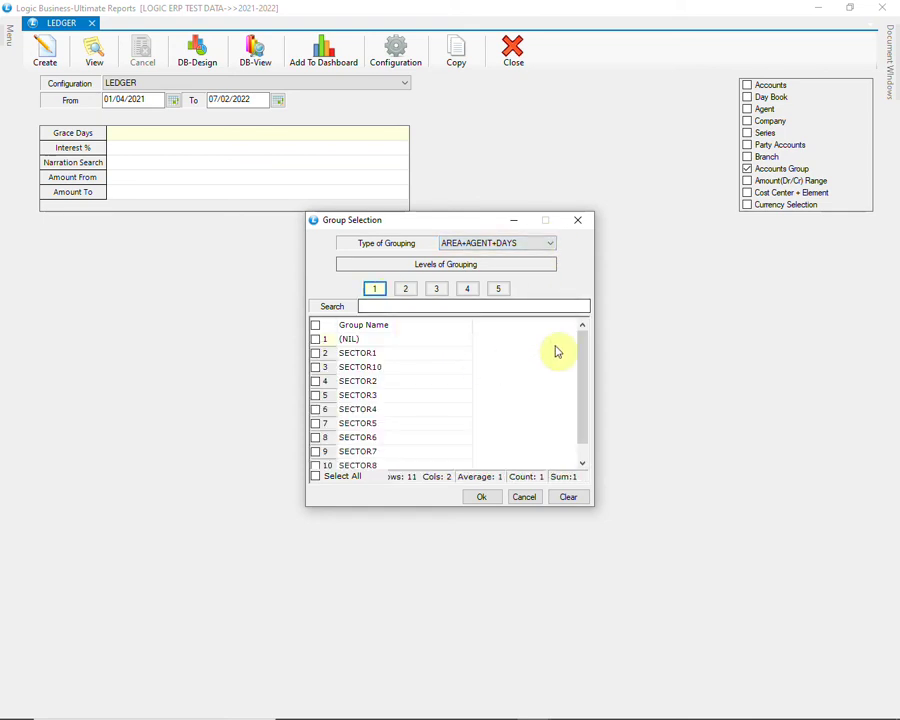
pyautogui.moveTo(578, 346); pyautogui.dragTo(584, 372)
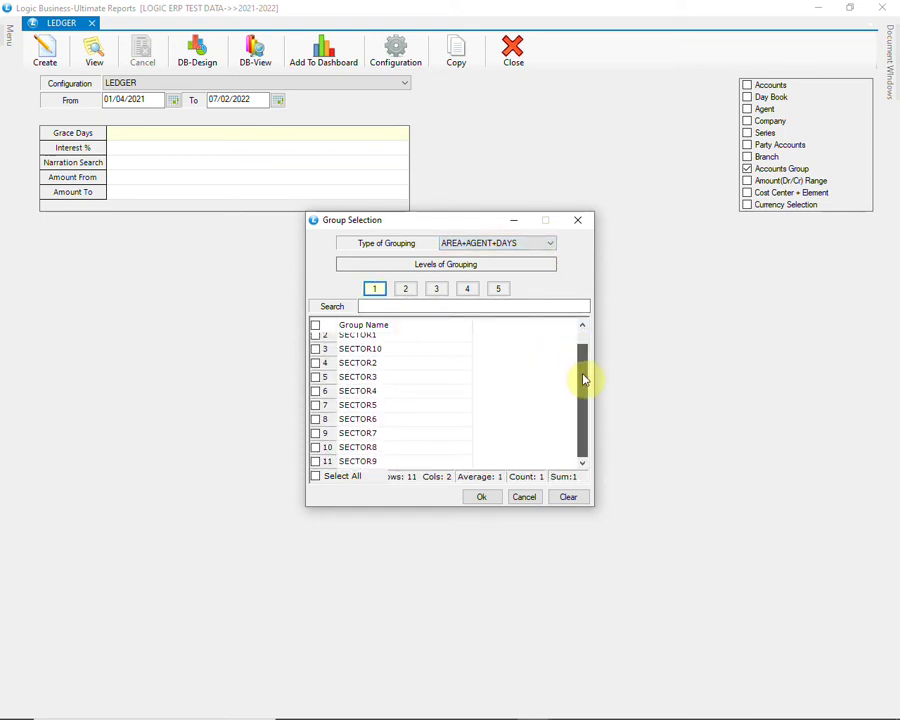
# Browse the agent and weekday levels, then select SECTOR10 at level 1 and confirm
pyautogui.click(410, 292)
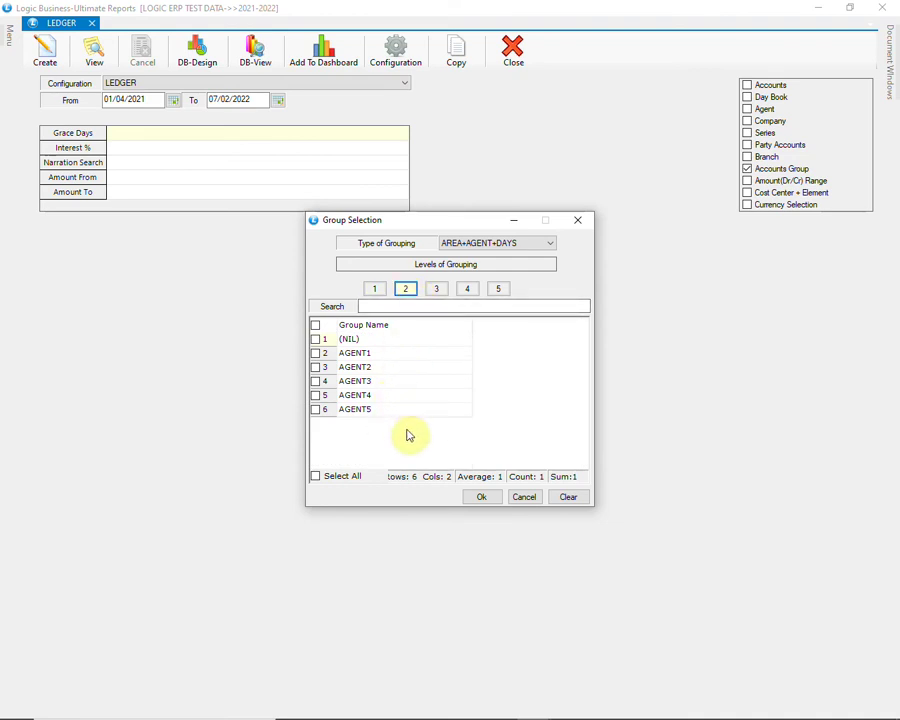
pyautogui.click(437, 289)
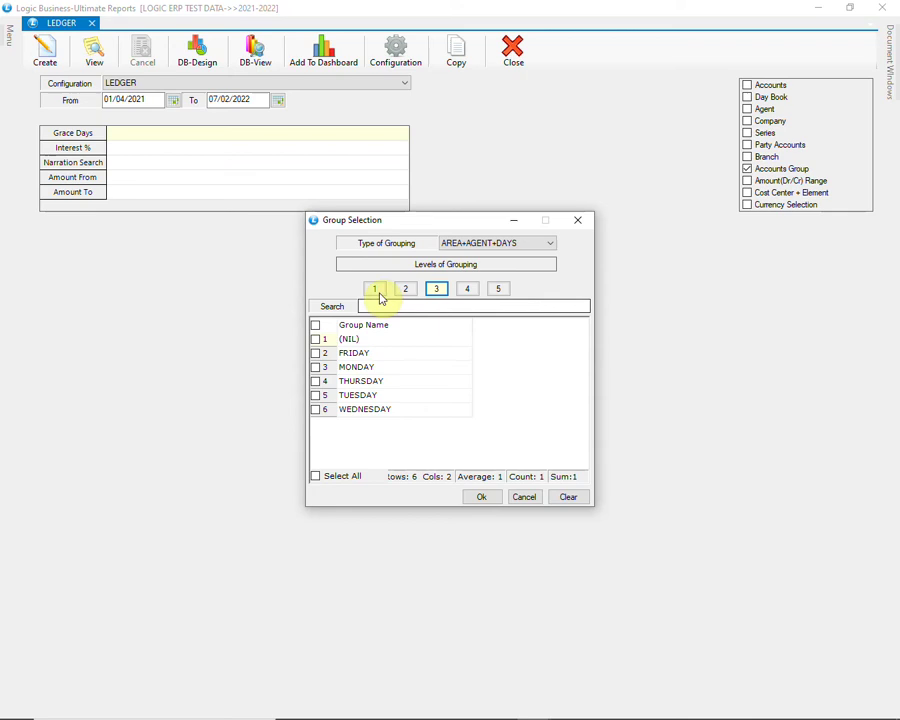
pyautogui.click(375, 289)
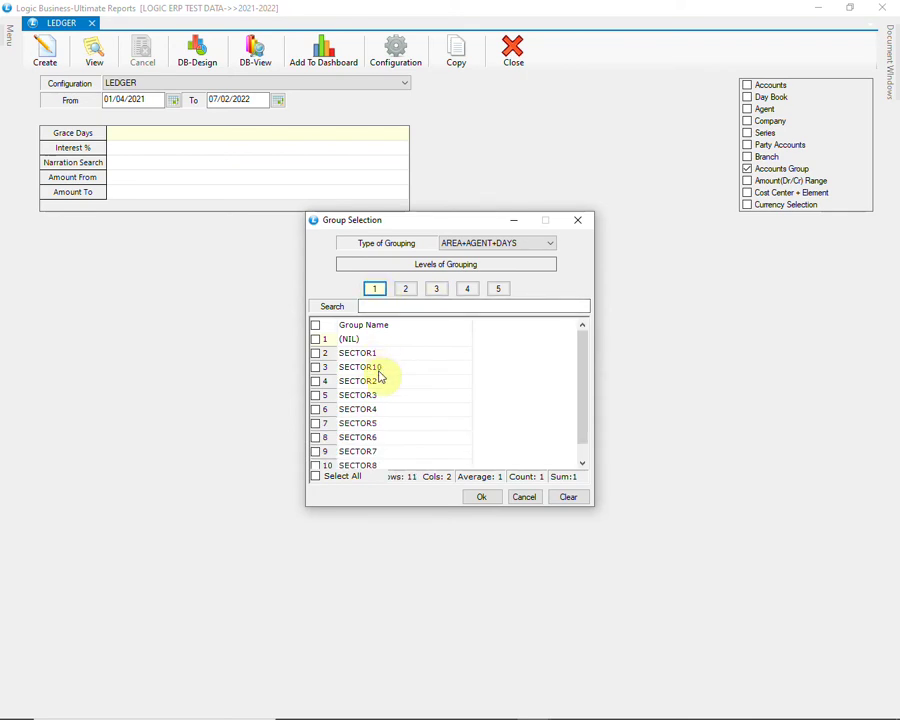
pyautogui.click(317, 368)
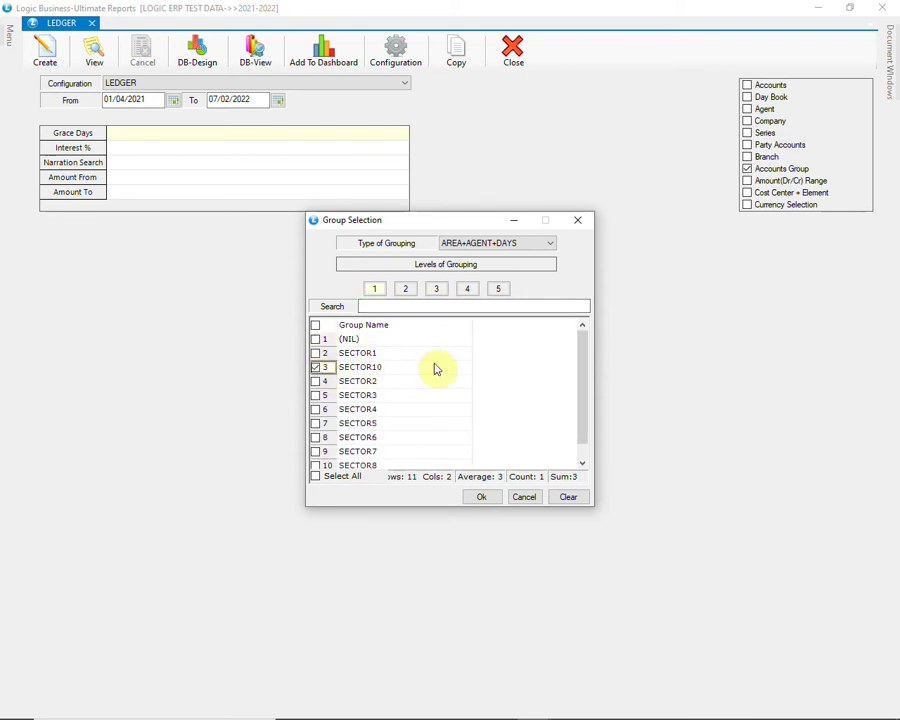
pyautogui.click(482, 498)
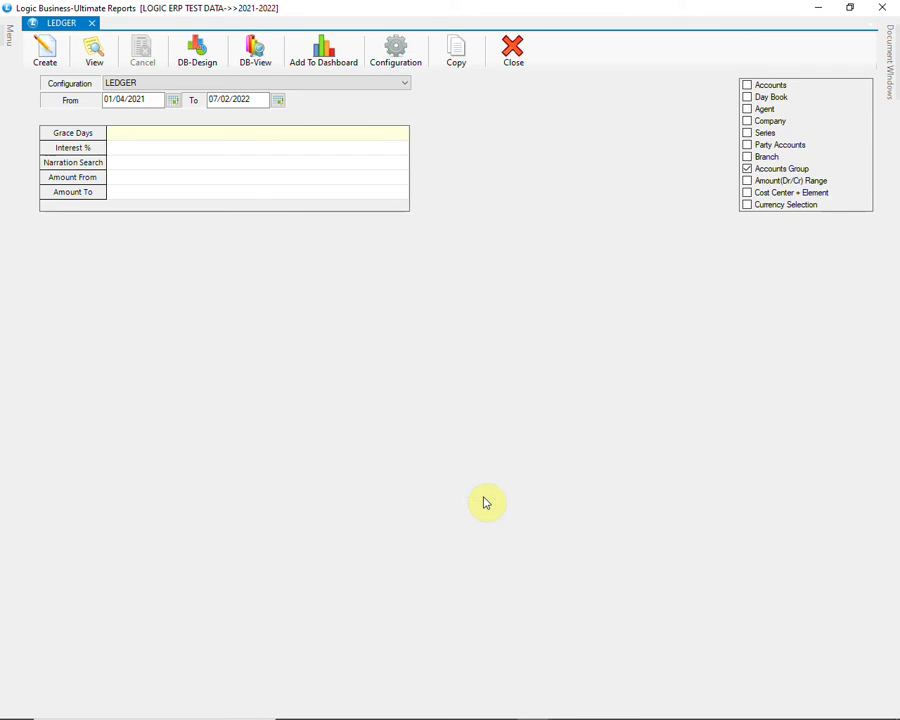
pyautogui.click(44, 58)
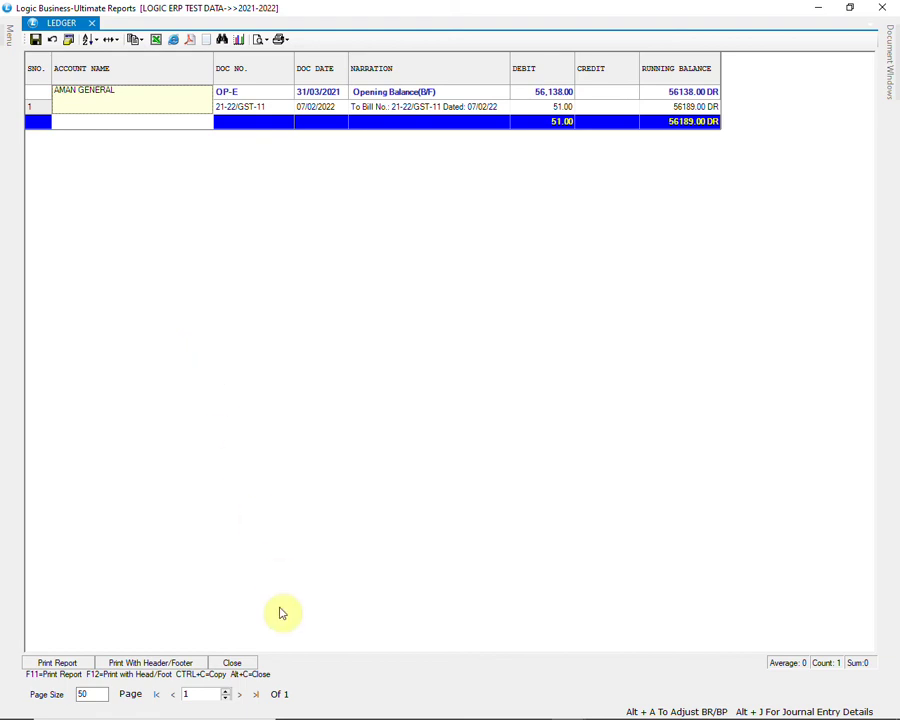
pyautogui.click(233, 663)
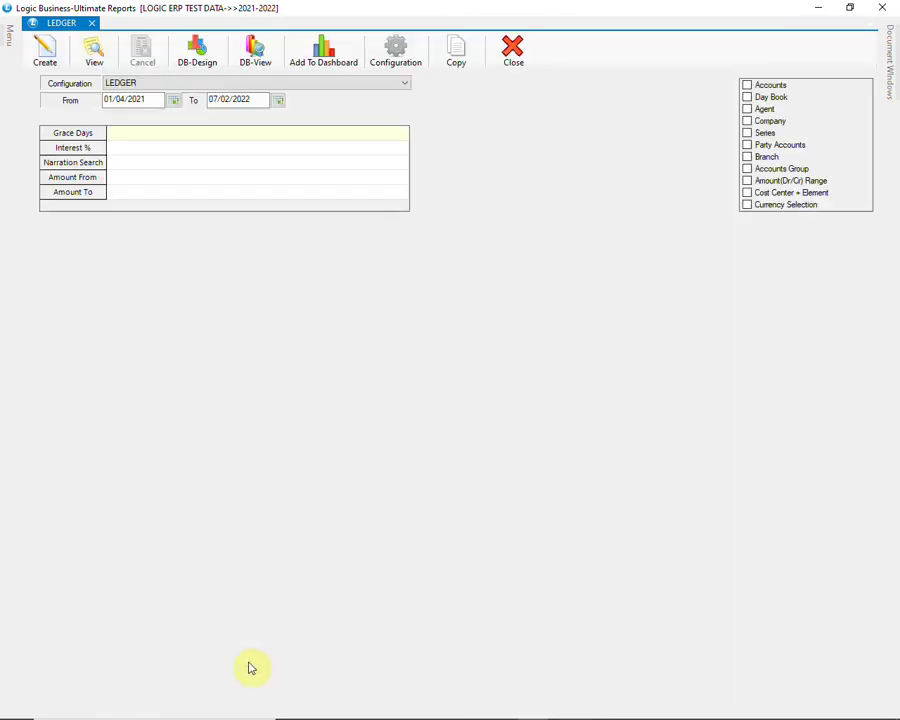
# Open Dues/Ageing Analysis with the OUTSTANDING REPORT configuration
pyautogui.click(9, 40)
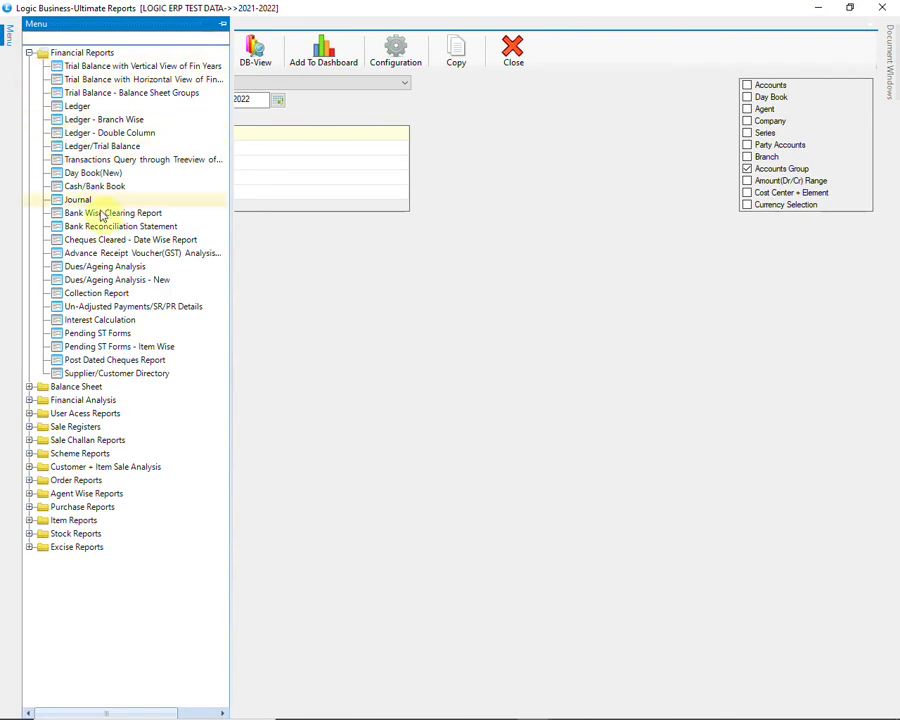
pyautogui.click(127, 269)
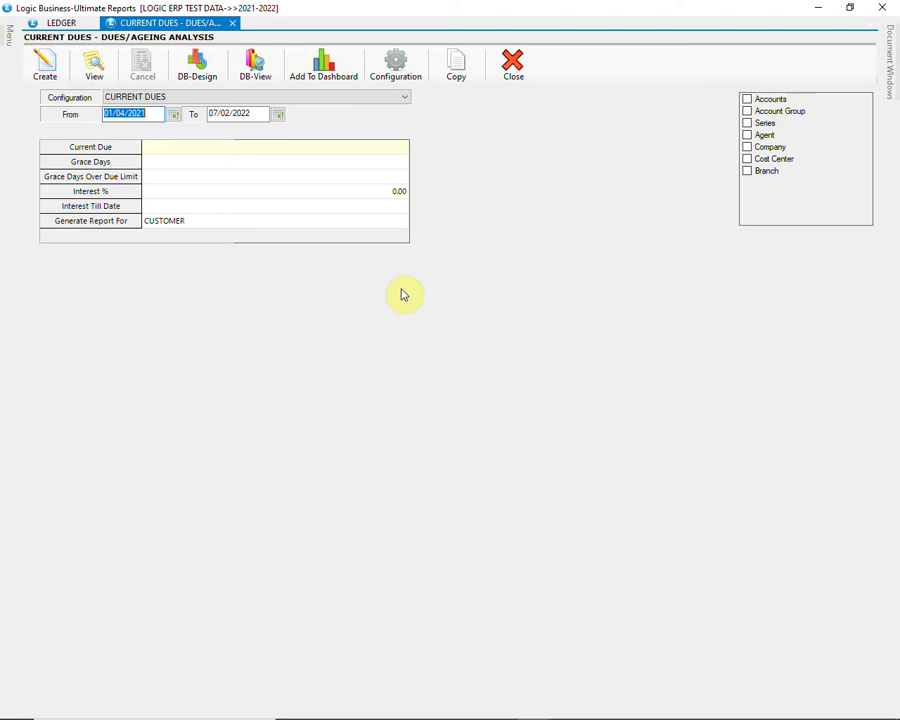
pyautogui.click(399, 99)
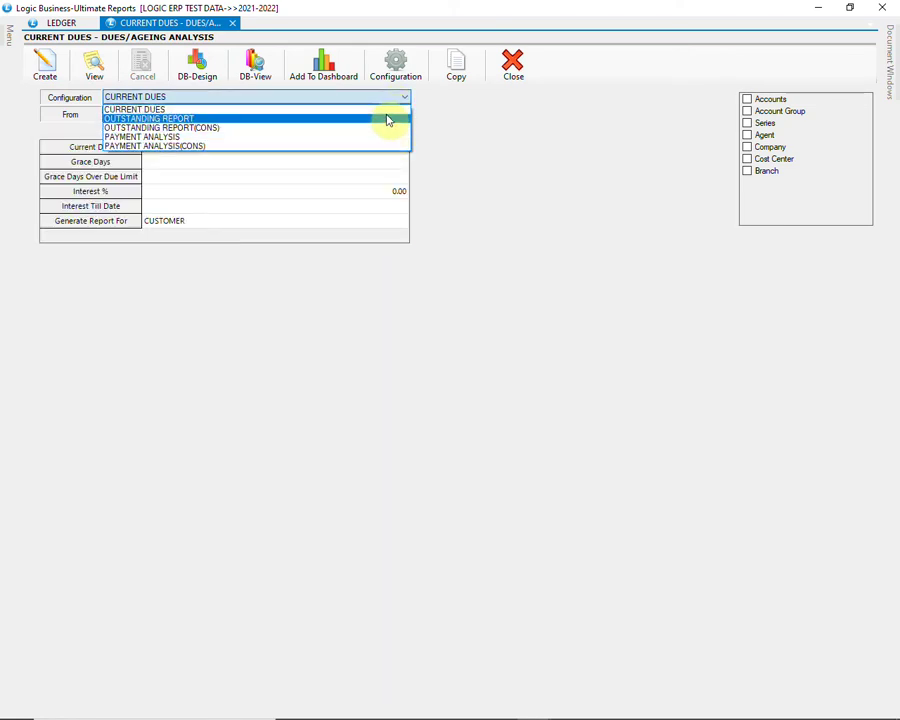
pyautogui.click(388, 121)
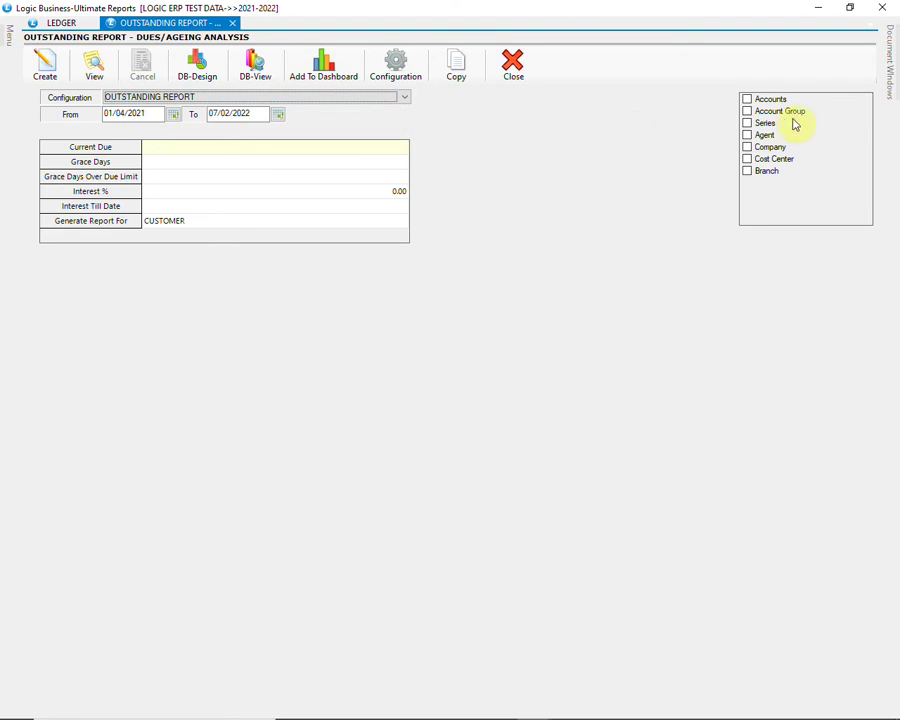
# Filter by account group SECTOR1 under the AREA+AGENT+DAYS grouping
pyautogui.click(747, 111)
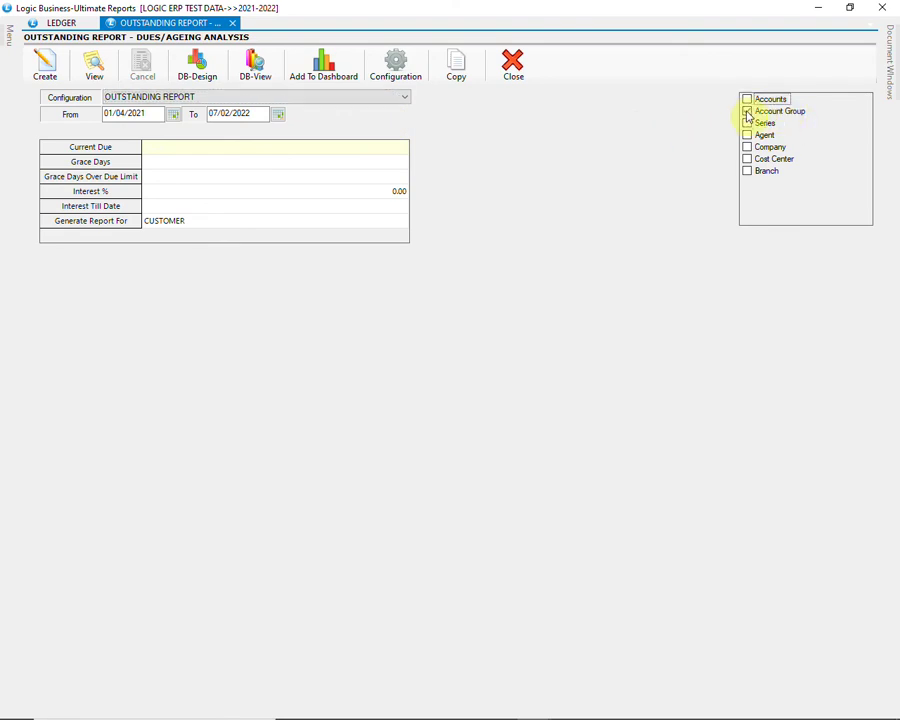
pyautogui.click(530, 244)
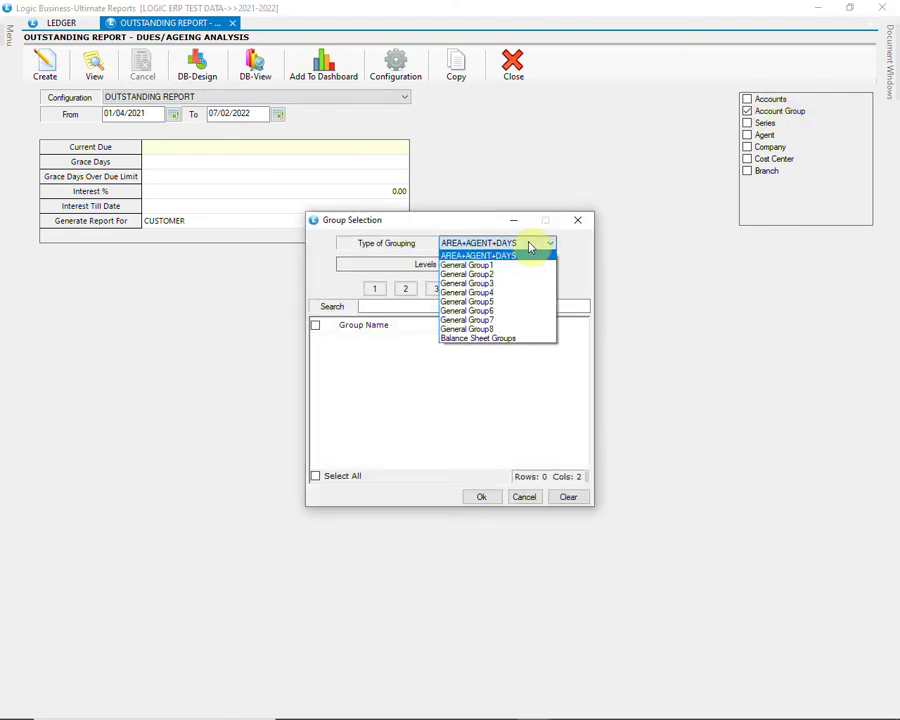
pyautogui.click(486, 256)
pyautogui.click(375, 289)
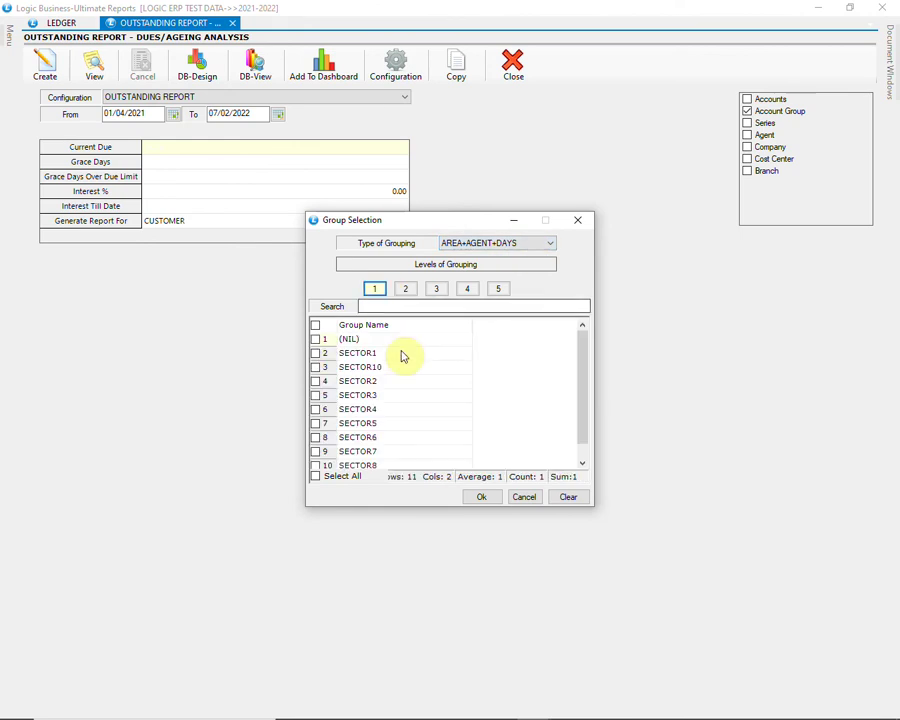
pyautogui.click(317, 353)
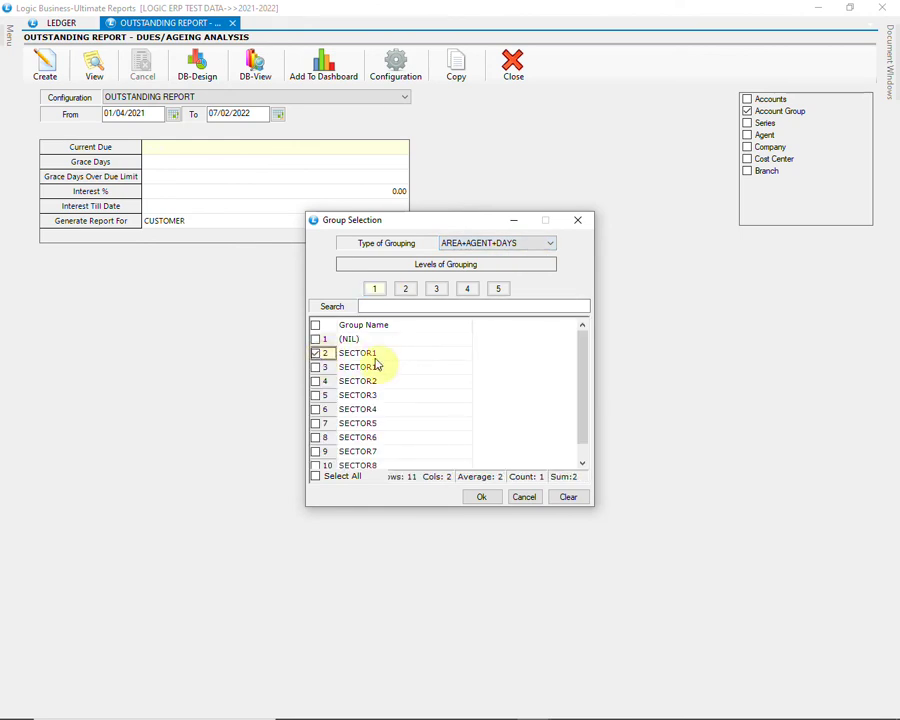
pyautogui.click(479, 499)
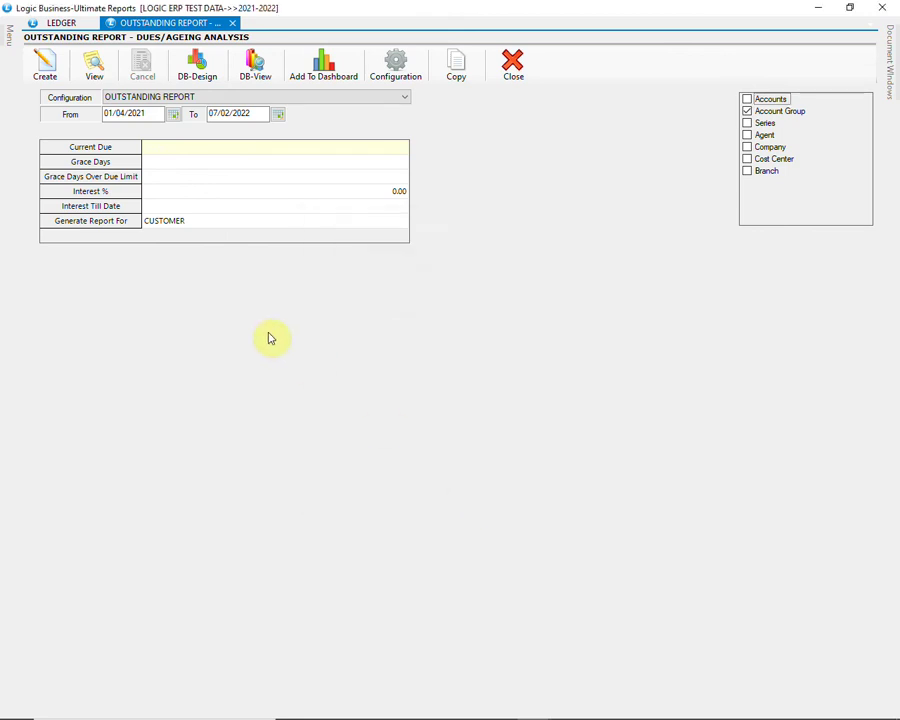
# Create the SECTOR1 outstanding report, showing total dues of 20,157
pyautogui.click(45, 64)
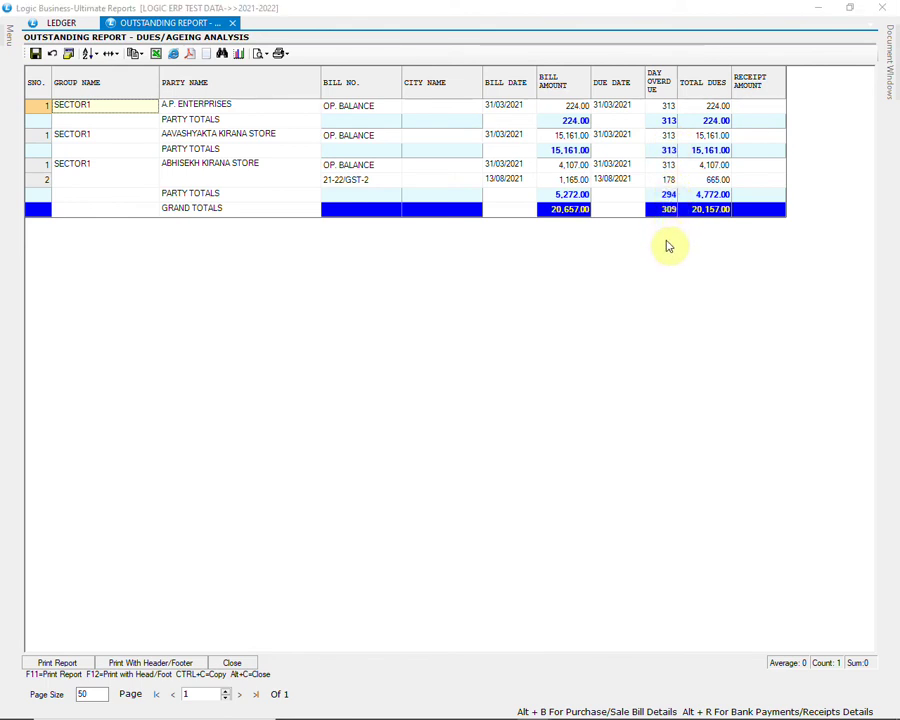
# Uncheck Show Current Dues Only in the report config, save it, and close the report
pyautogui.press('F11')
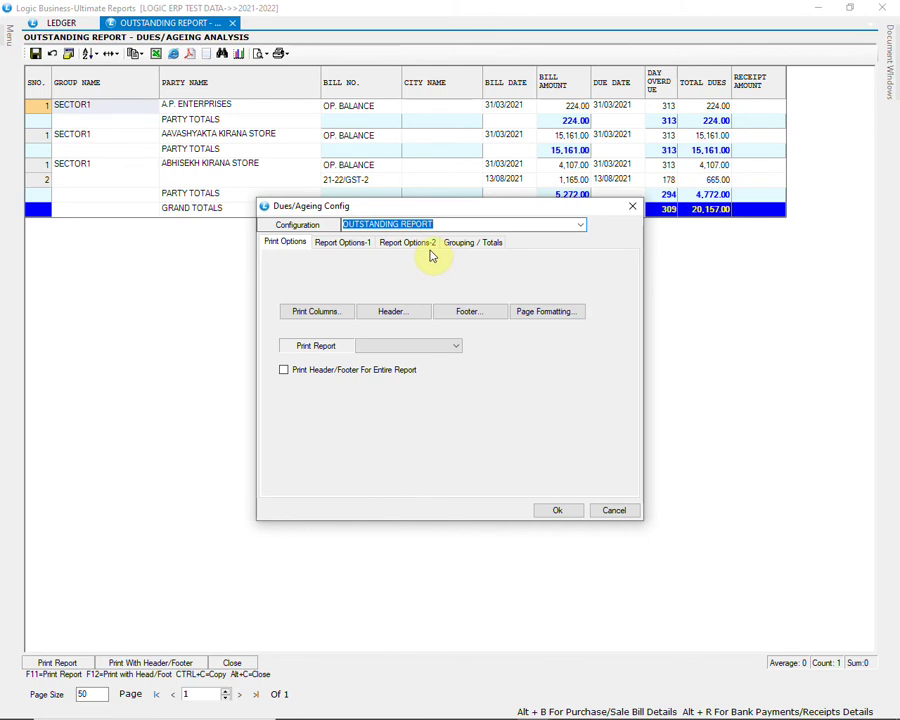
pyautogui.click(429, 247)
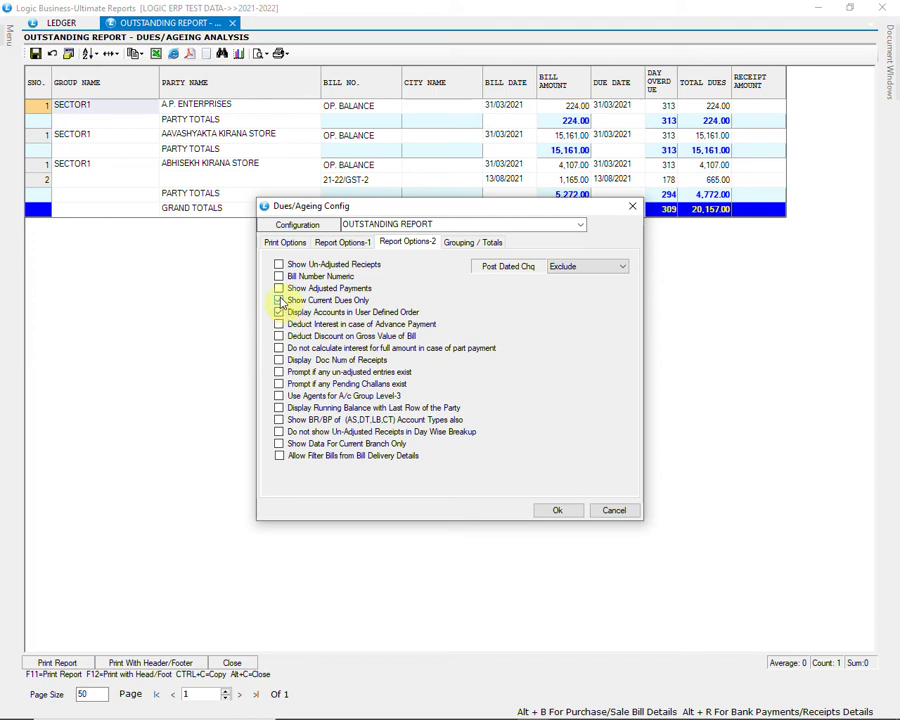
pyautogui.click(279, 300)
pyautogui.click(580, 511)
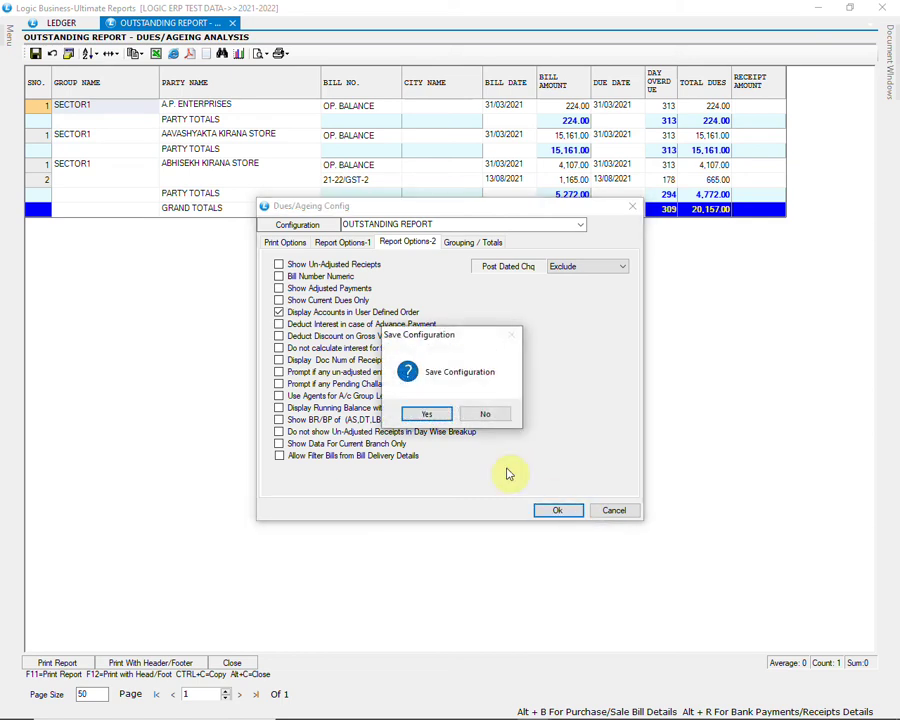
pyautogui.click(427, 415)
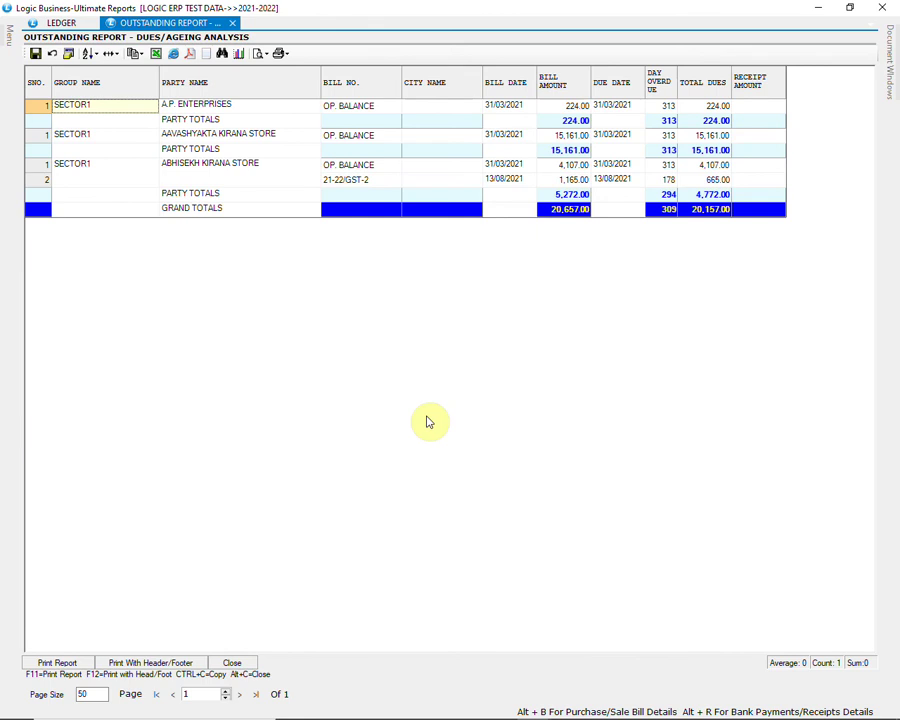
pyautogui.hotkey('alt', 'c')
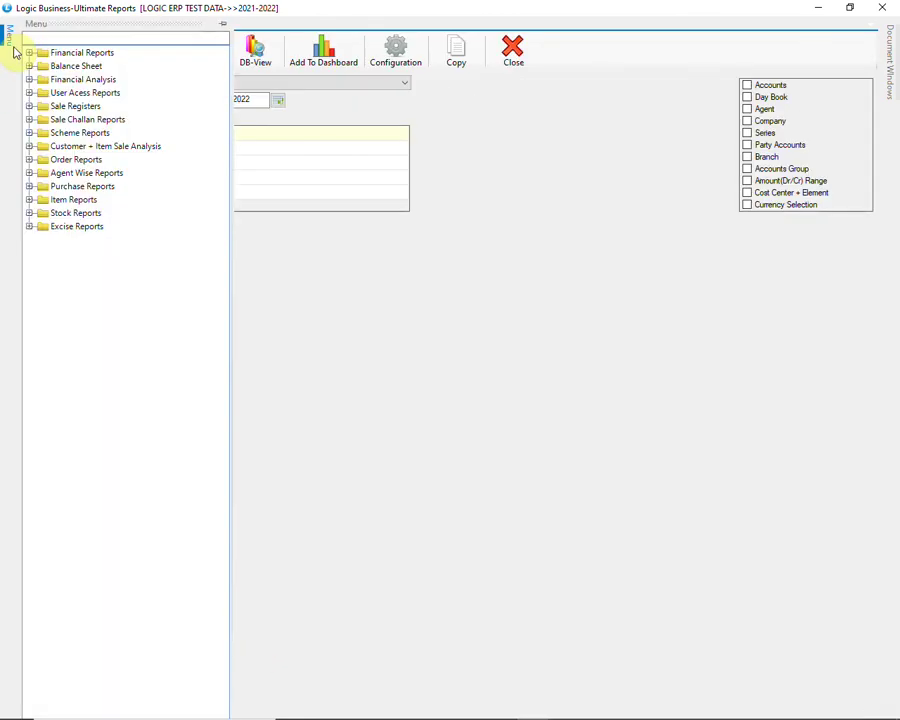
# Open the Dues/Ageing Analysis - New report from Financial Reports
pyautogui.click(29, 52)
pyautogui.click(172, 284)
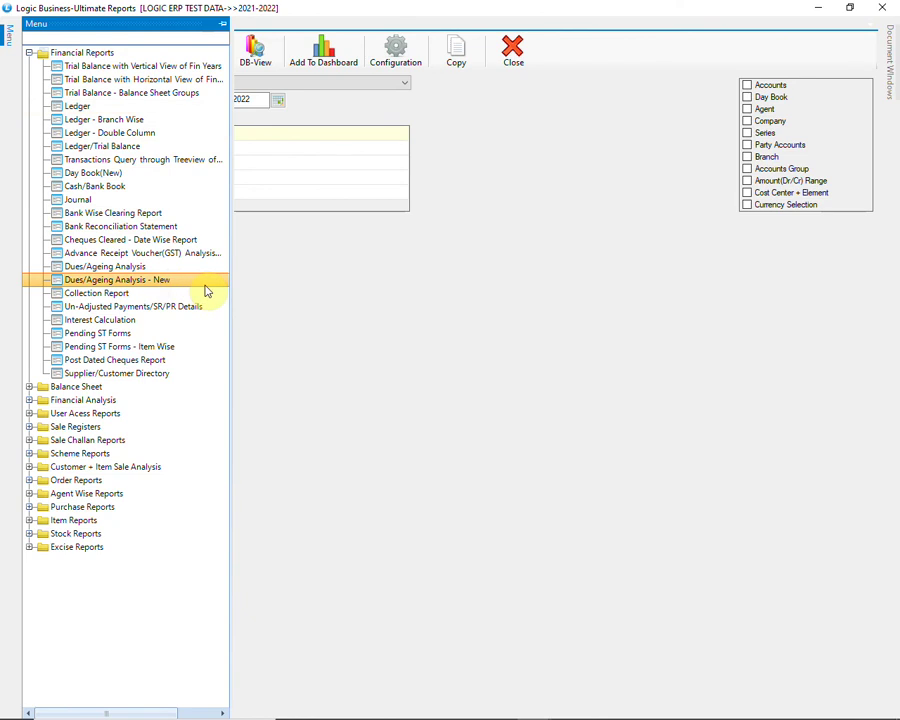
pyautogui.press('Return')
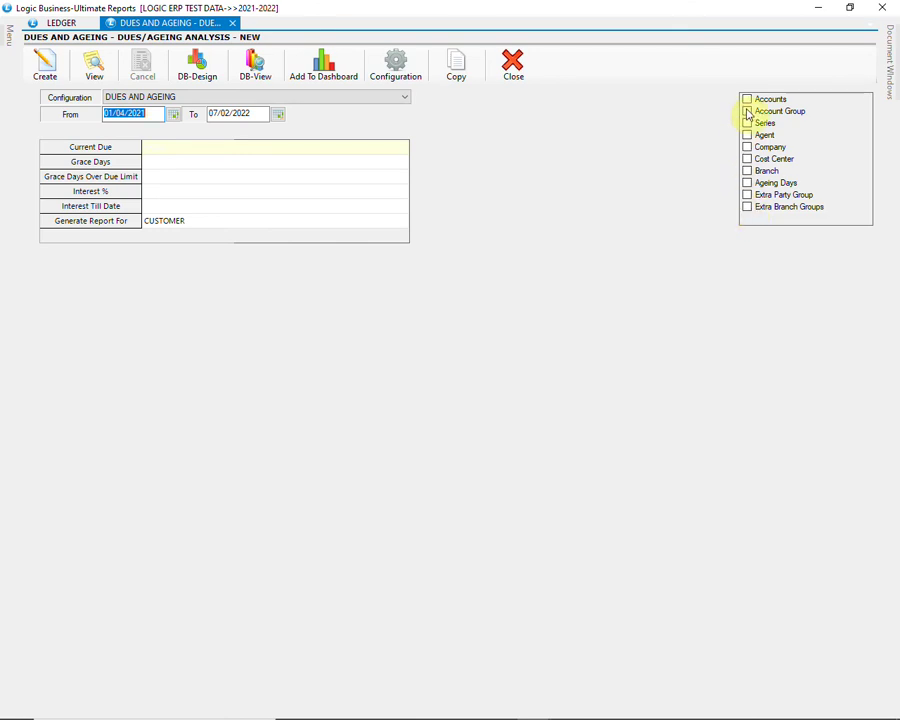
# Filter the report by the level-1 extra party group SECTOR1
pyautogui.click(747, 195)
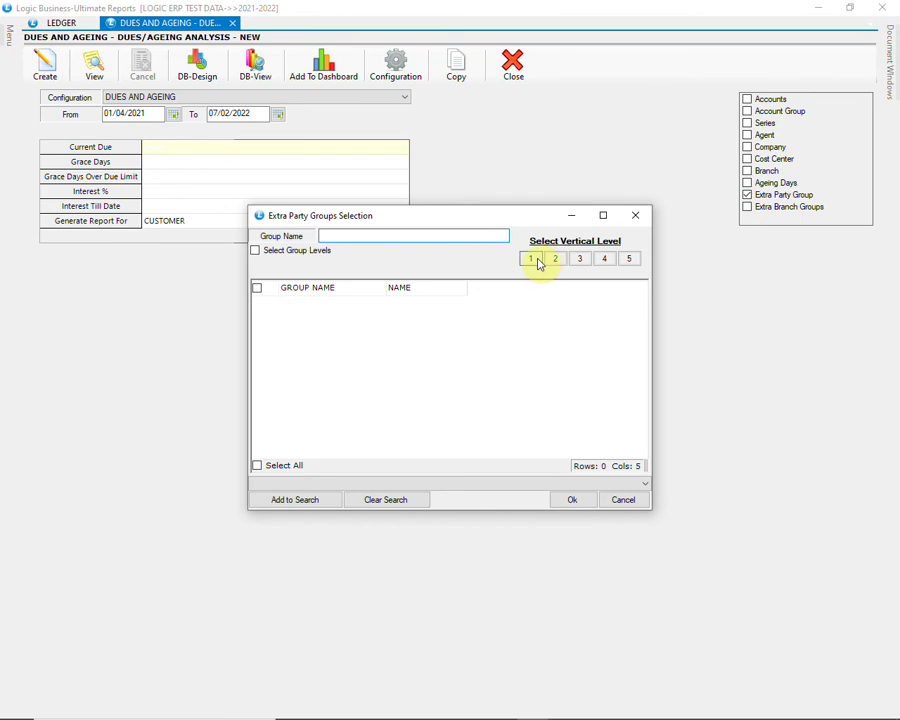
pyautogui.click(533, 259)
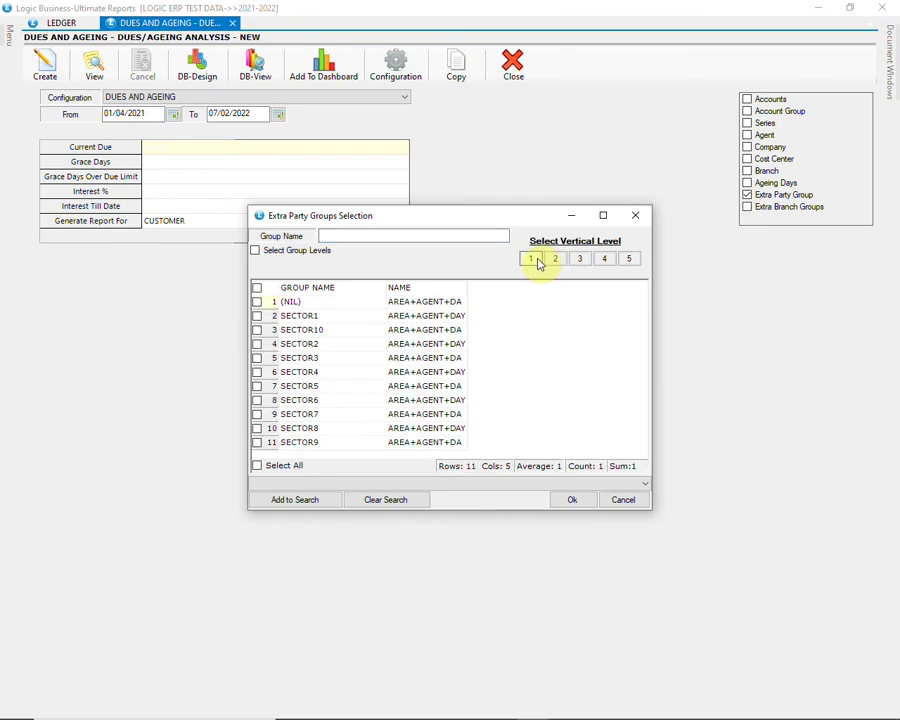
pyautogui.click(257, 316)
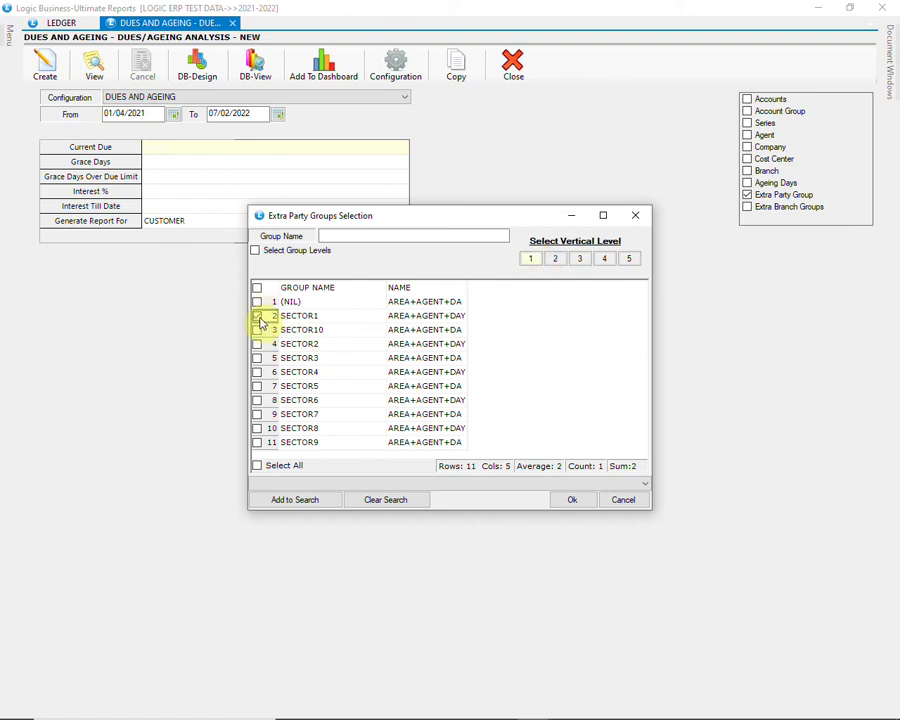
pyautogui.click(563, 501)
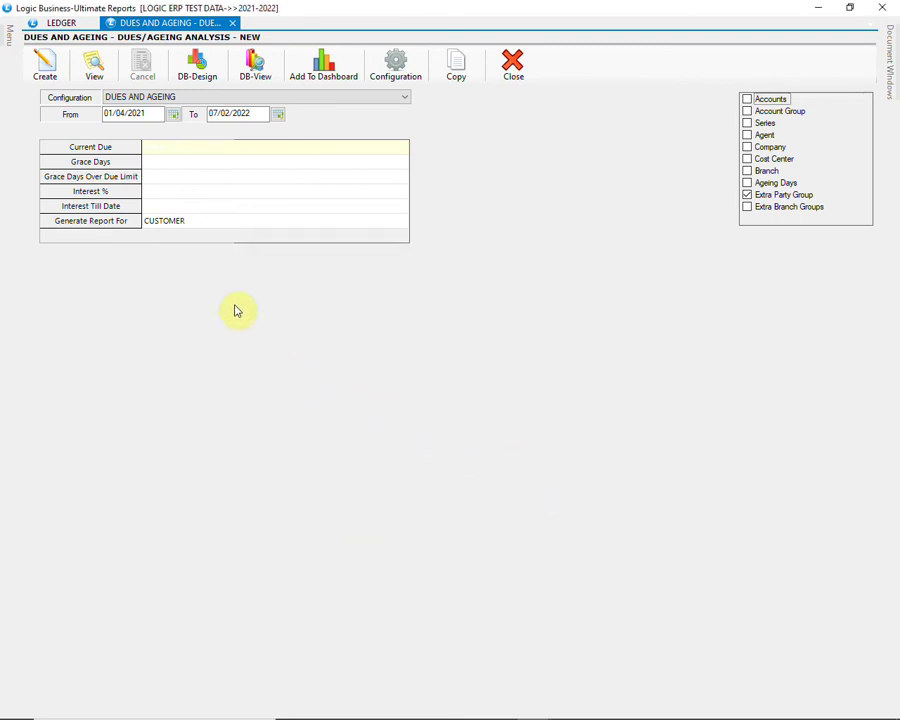
# Add AREA and AGENTS from AREA+AGENT+DAYS as extra columns, save the configuration, and create the report
pyautogui.click(393, 75)
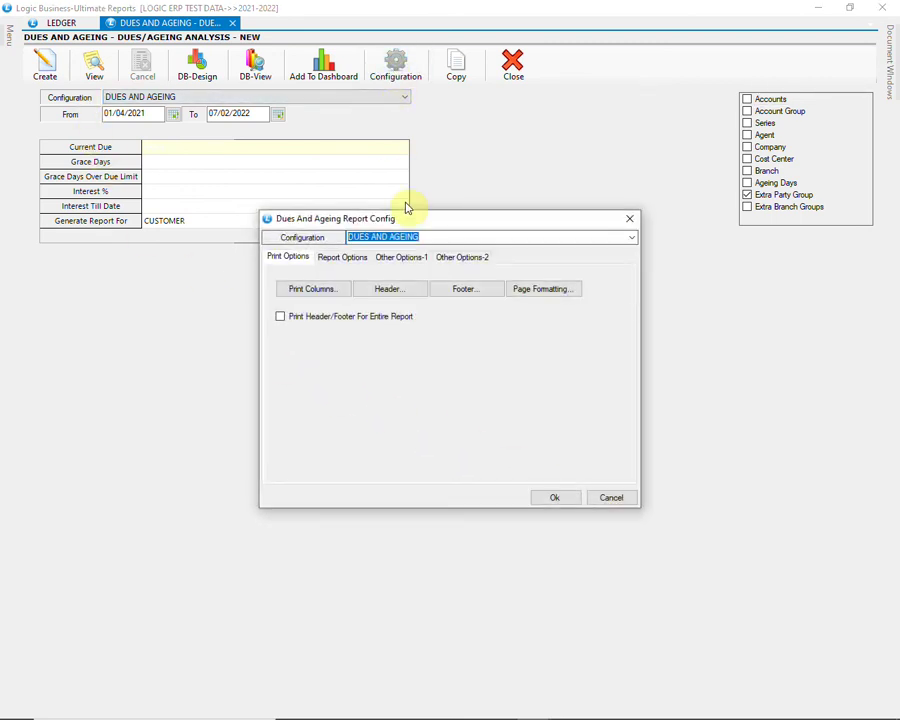
pyautogui.click(446, 261)
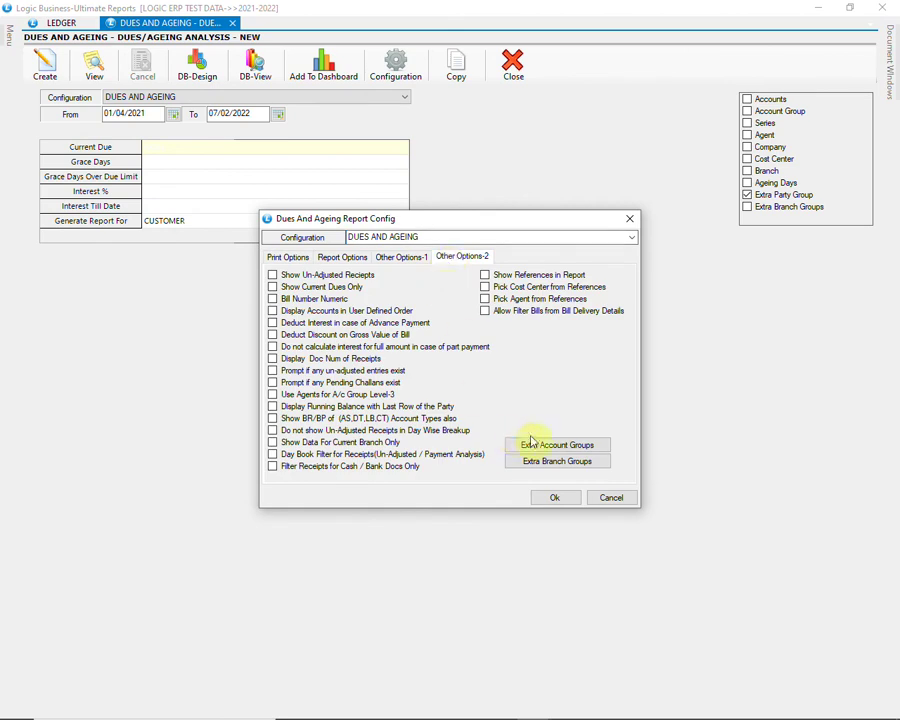
pyautogui.click(589, 449)
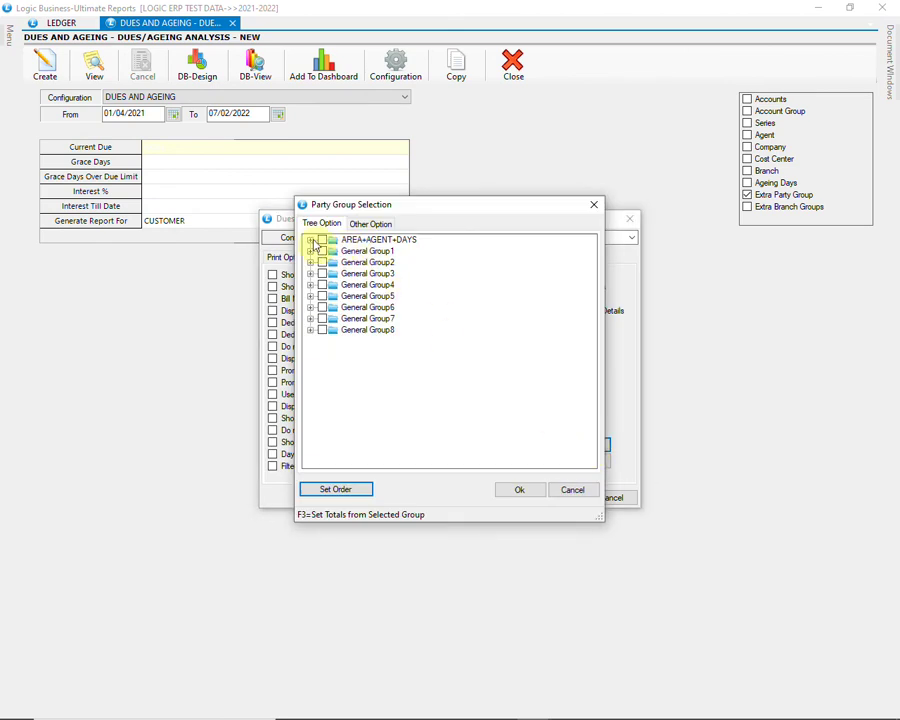
pyautogui.click(310, 240)
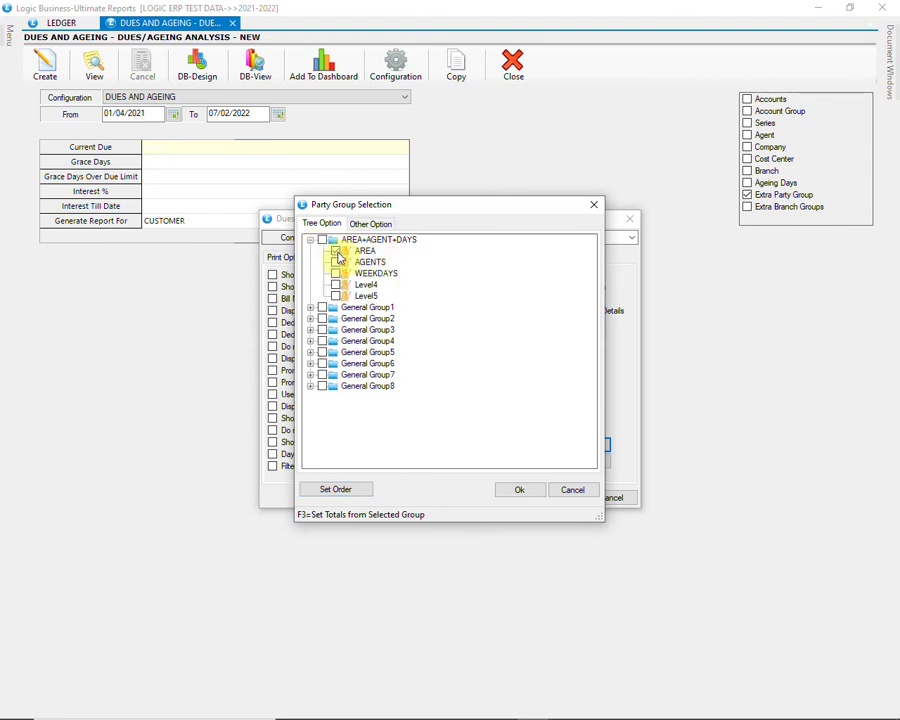
pyautogui.click(337, 252)
pyautogui.click(336, 262)
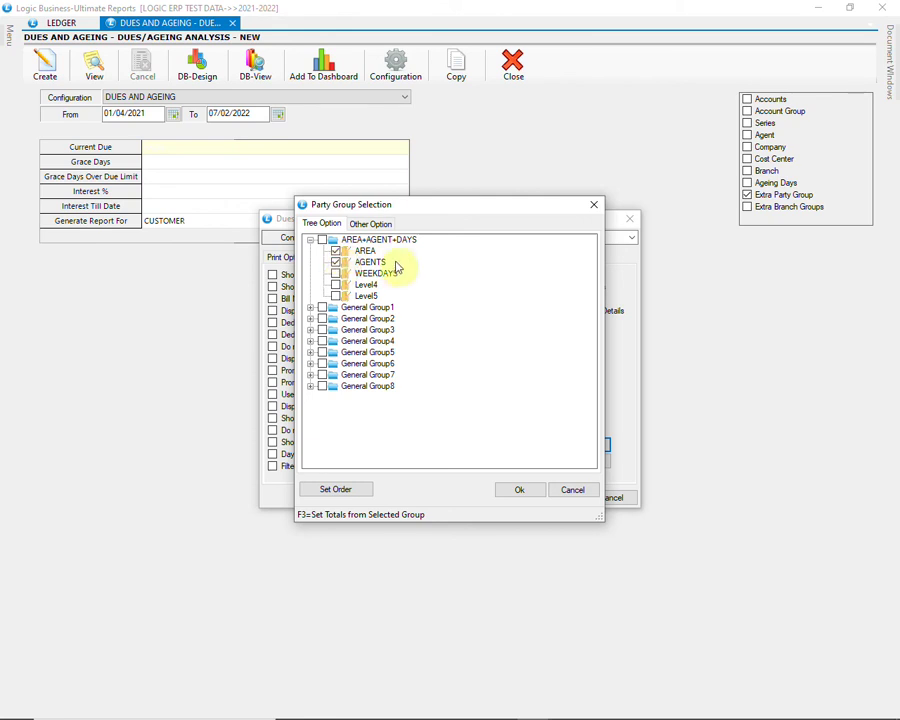
pyautogui.click(513, 489)
pyautogui.click(548, 497)
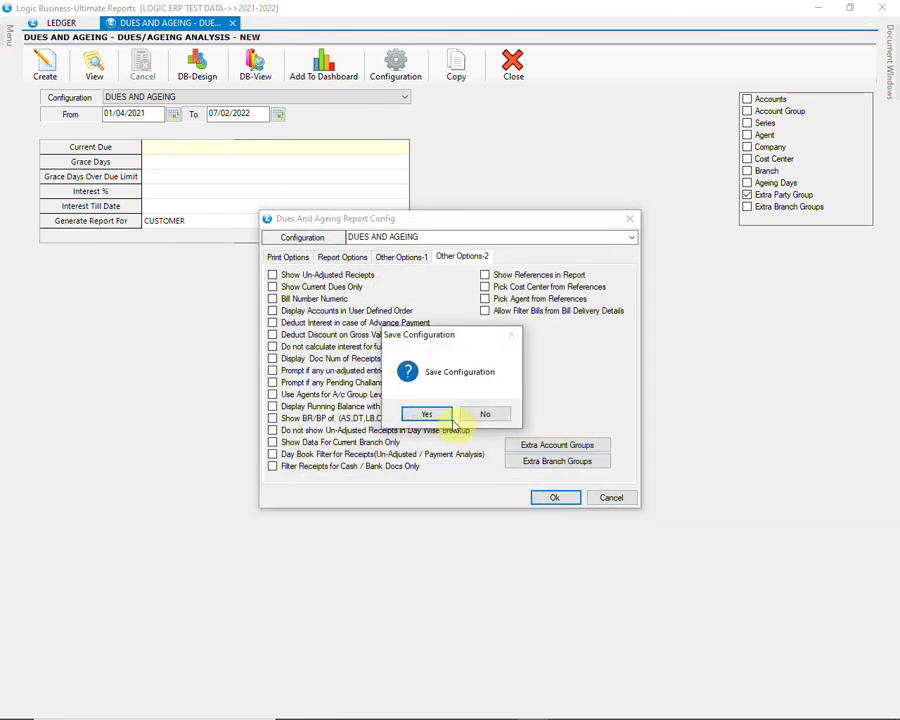
pyautogui.click(446, 418)
pyautogui.click(44, 62)
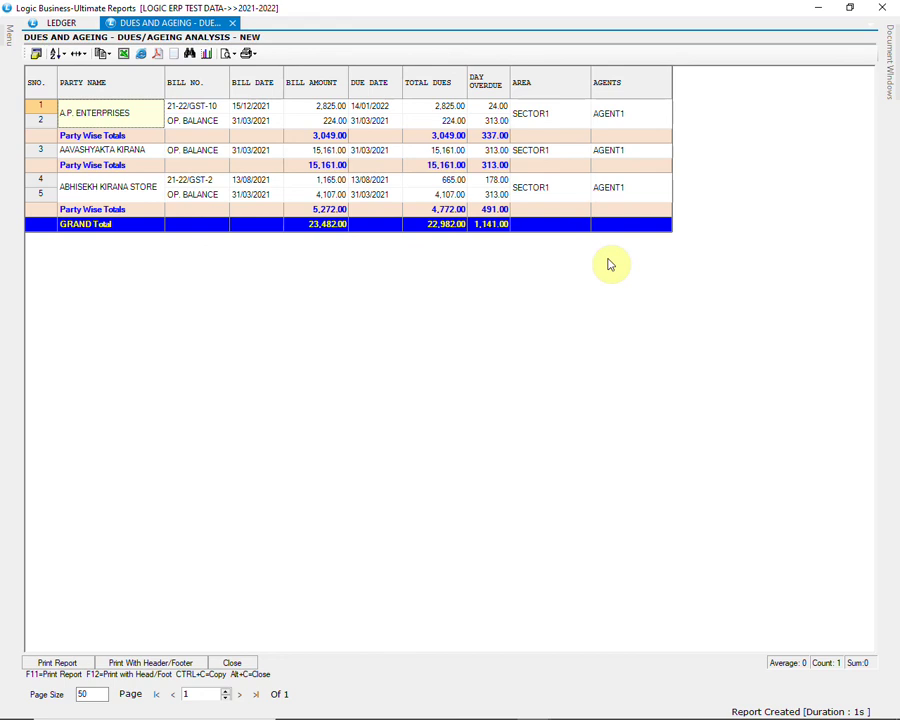
# Reopen the Dues And Ageing Report Config over the generated report with F2
pyautogui.press('F2')
# Add the WEEKDAYS extra account group column and save the report configuration
pyautogui.click(466, 257)
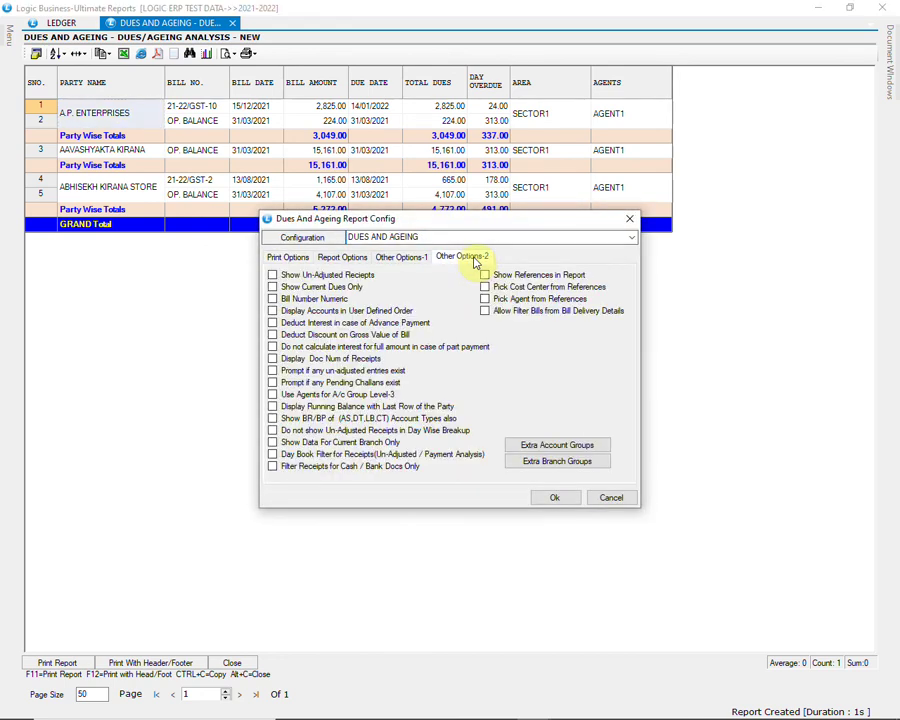
pyautogui.click(540, 445)
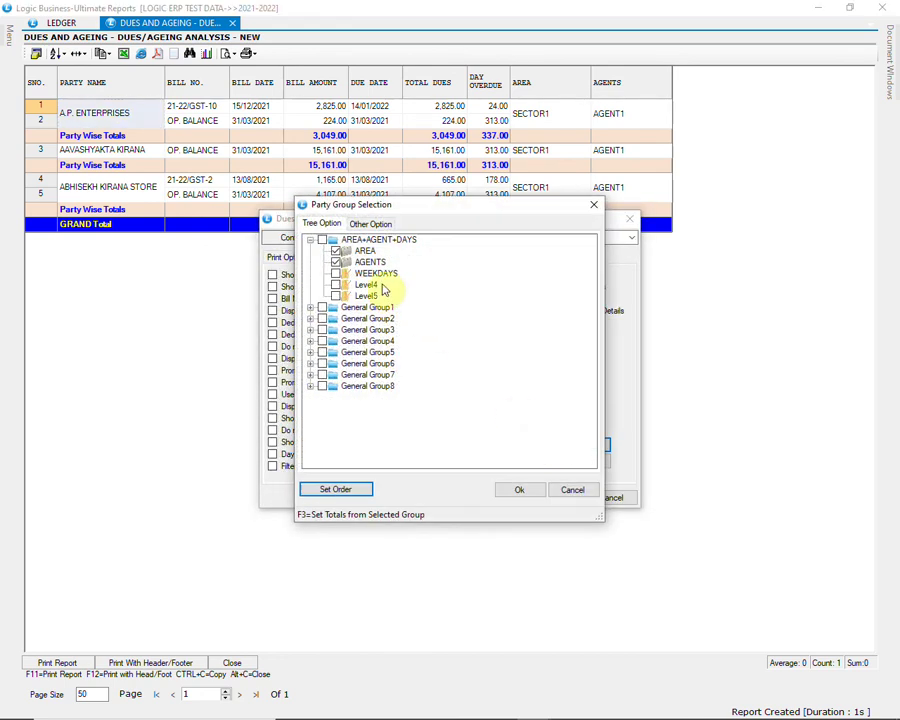
pyautogui.click(336, 274)
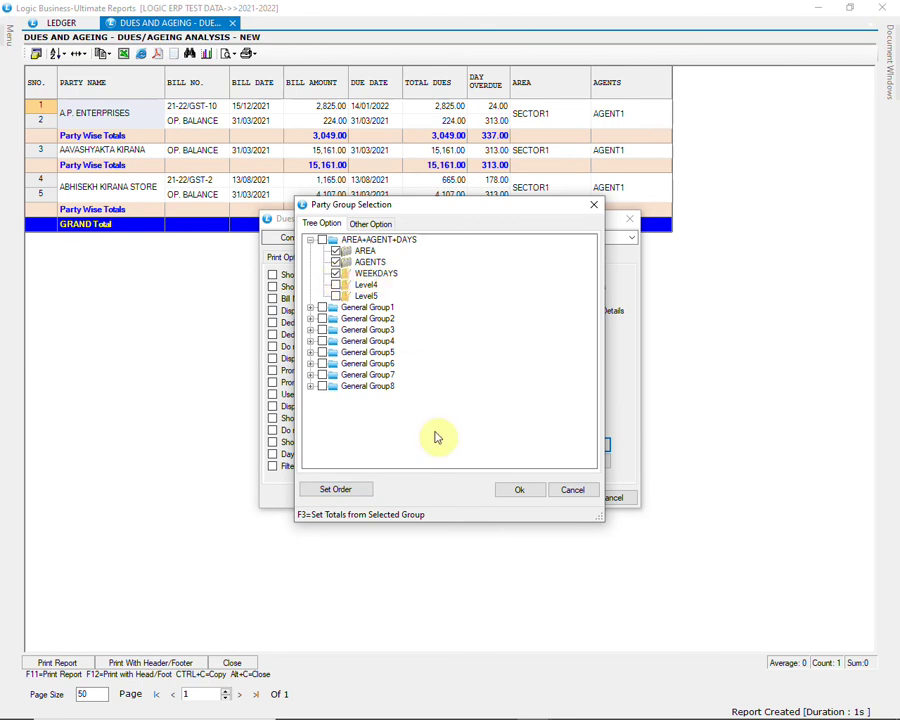
pyautogui.click(522, 491)
pyautogui.click(554, 497)
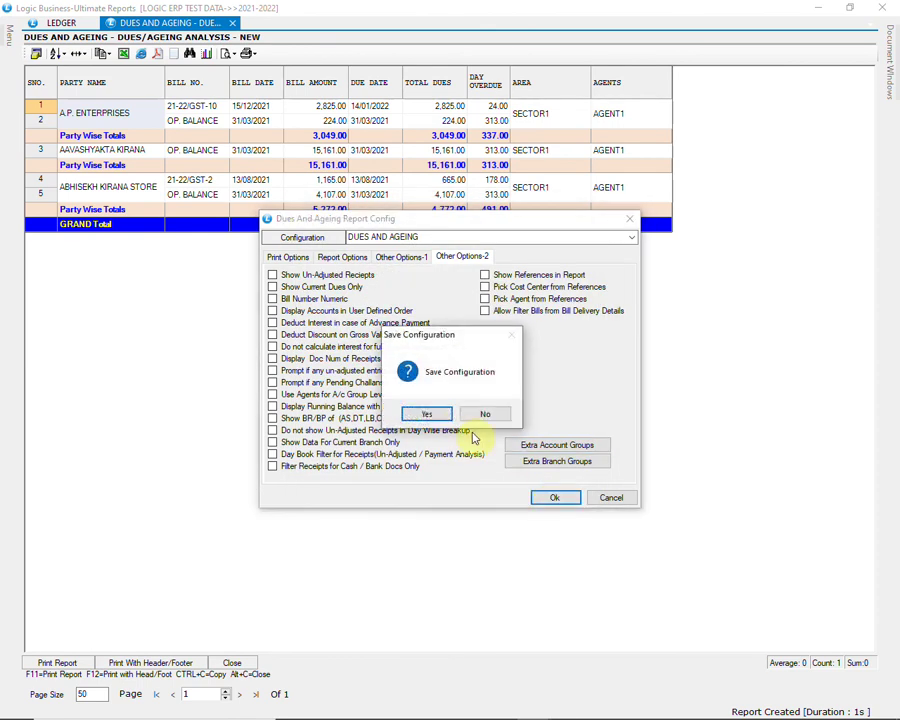
pyautogui.click(430, 414)
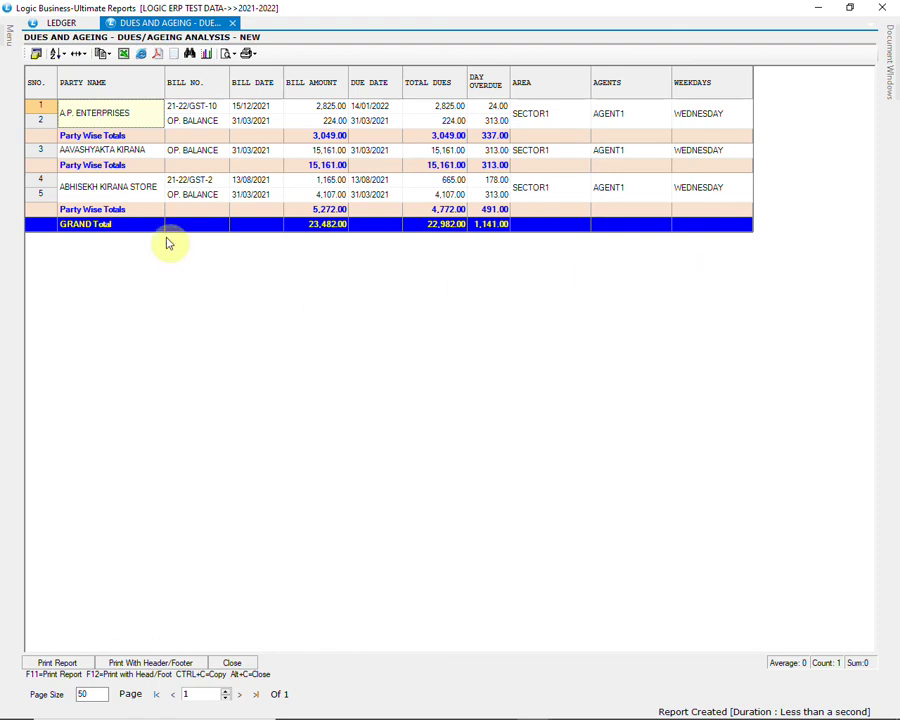
pyautogui.click(36, 53)
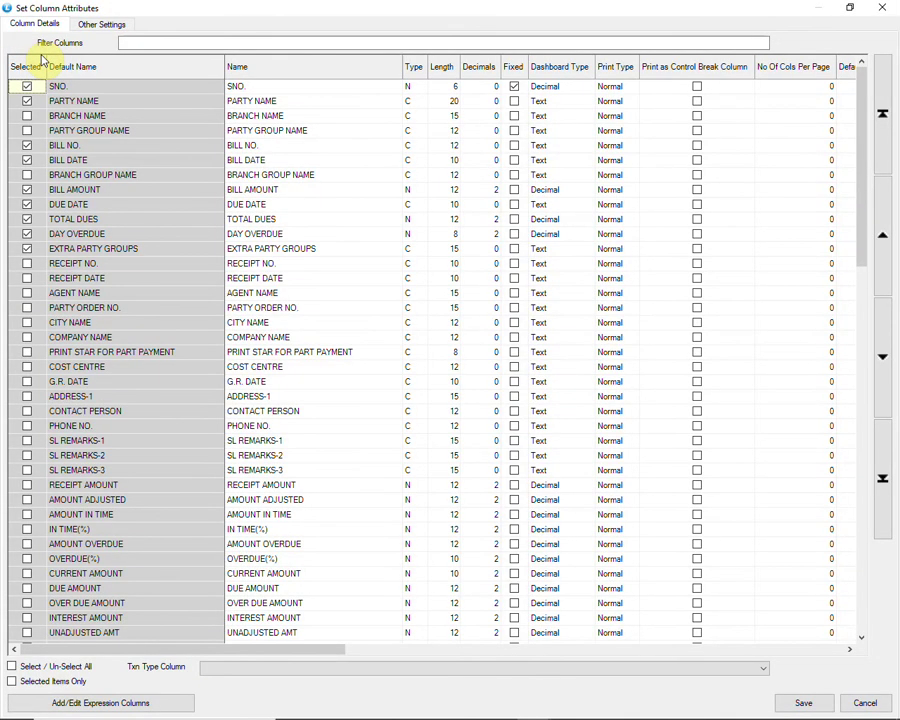
pyautogui.click(12, 681)
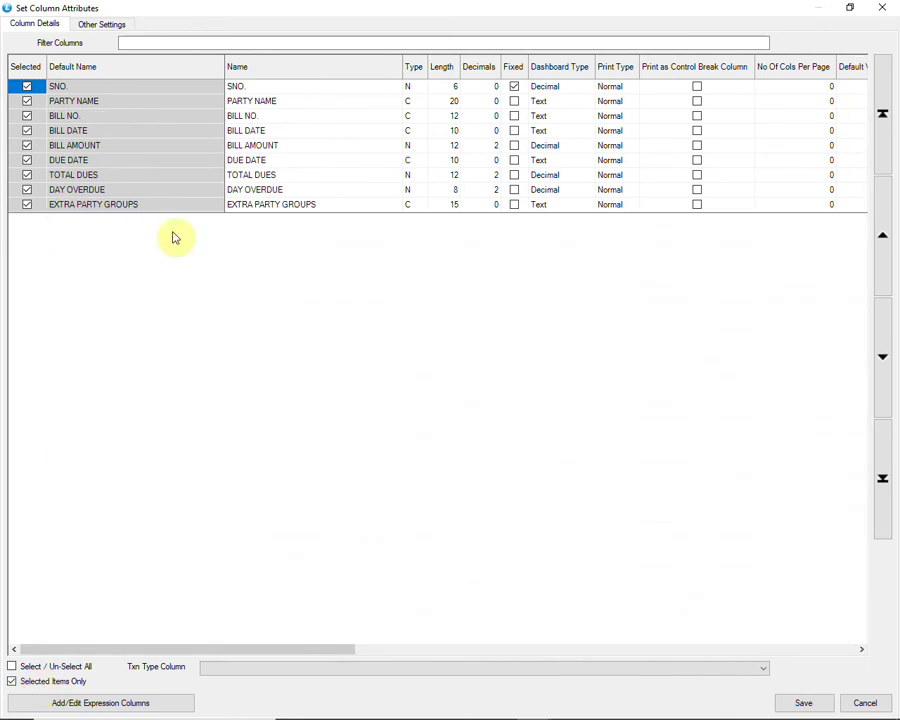
pyautogui.click(785, 703)
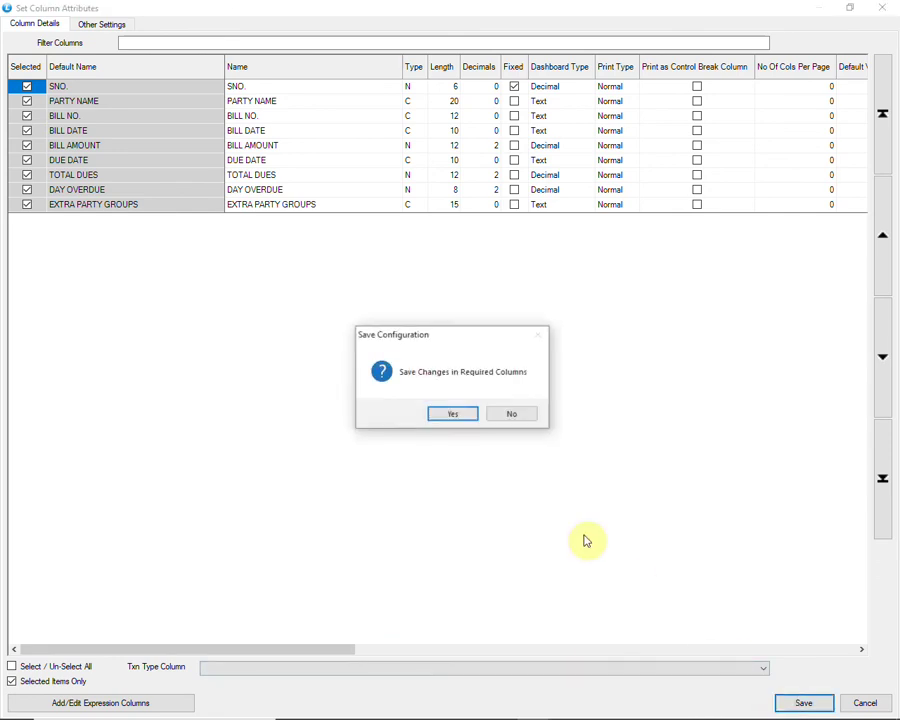
pyautogui.click(453, 415)
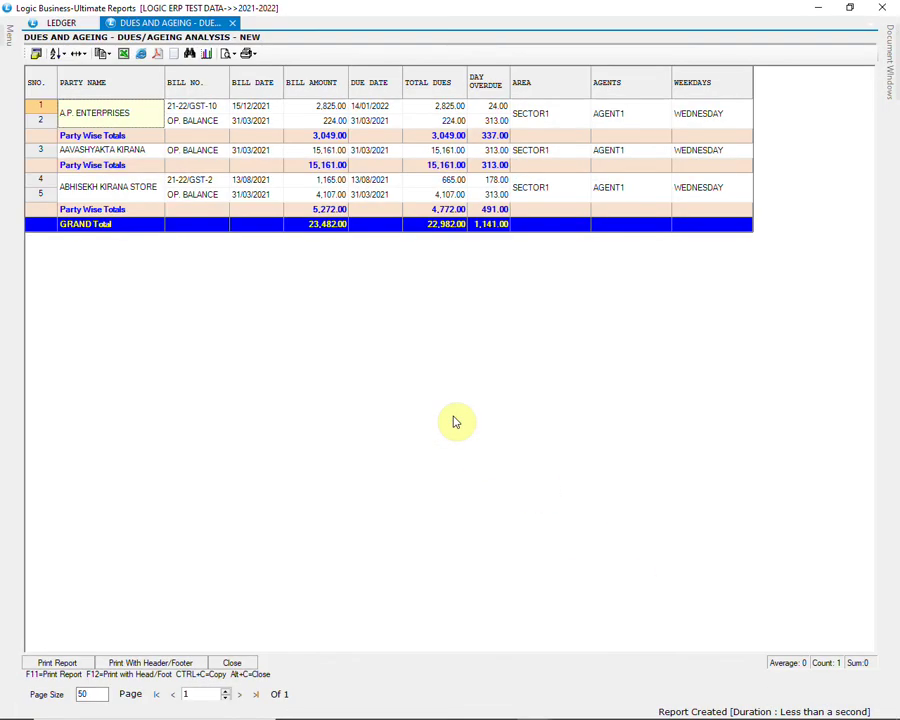